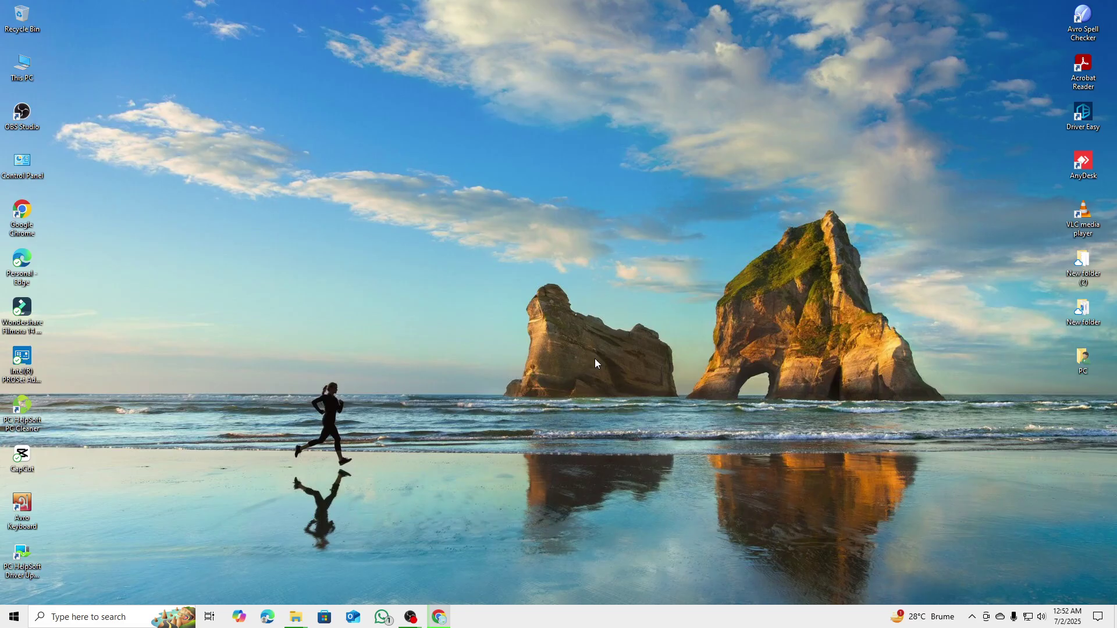
Step: Refresh the desktop and open Google Chrome with the Person 1 profile
right_click(512, 278)
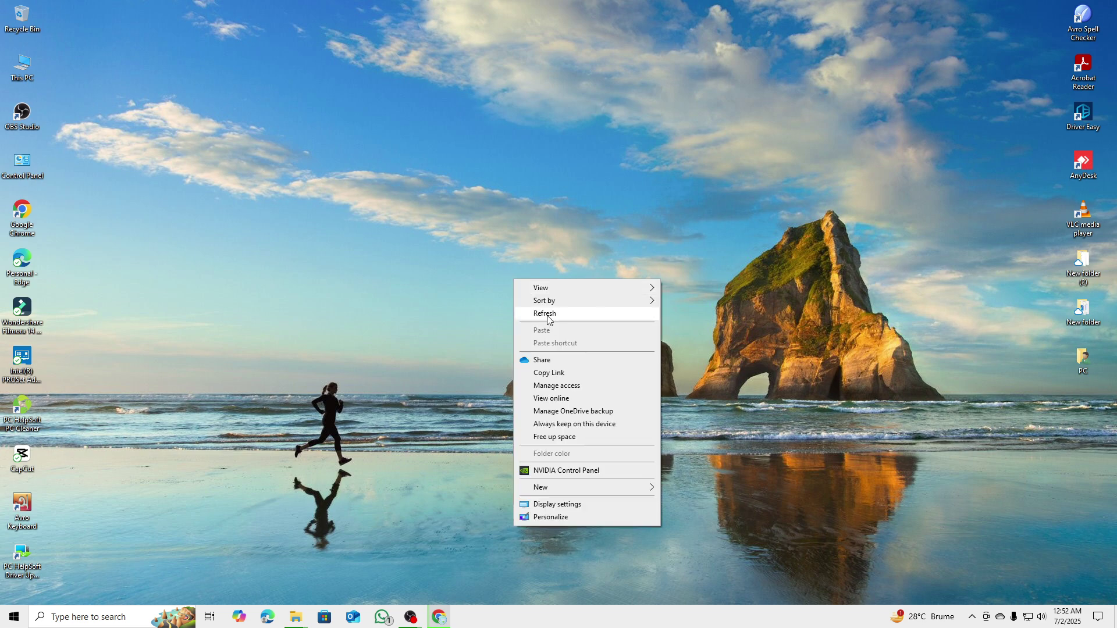
left_click(549, 314)
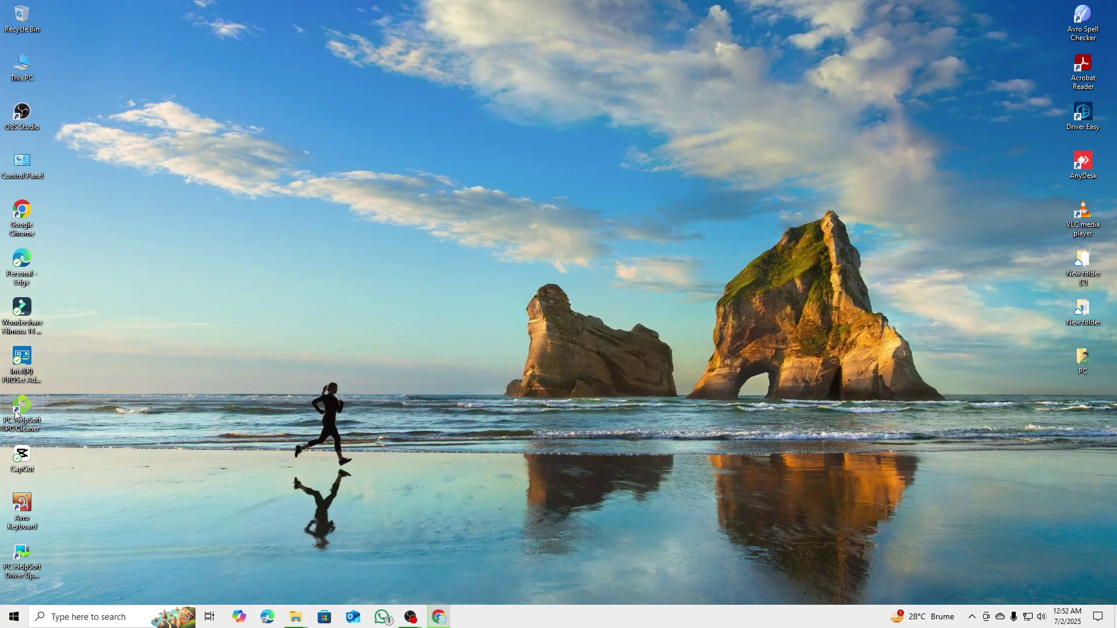
double_click(33, 225)
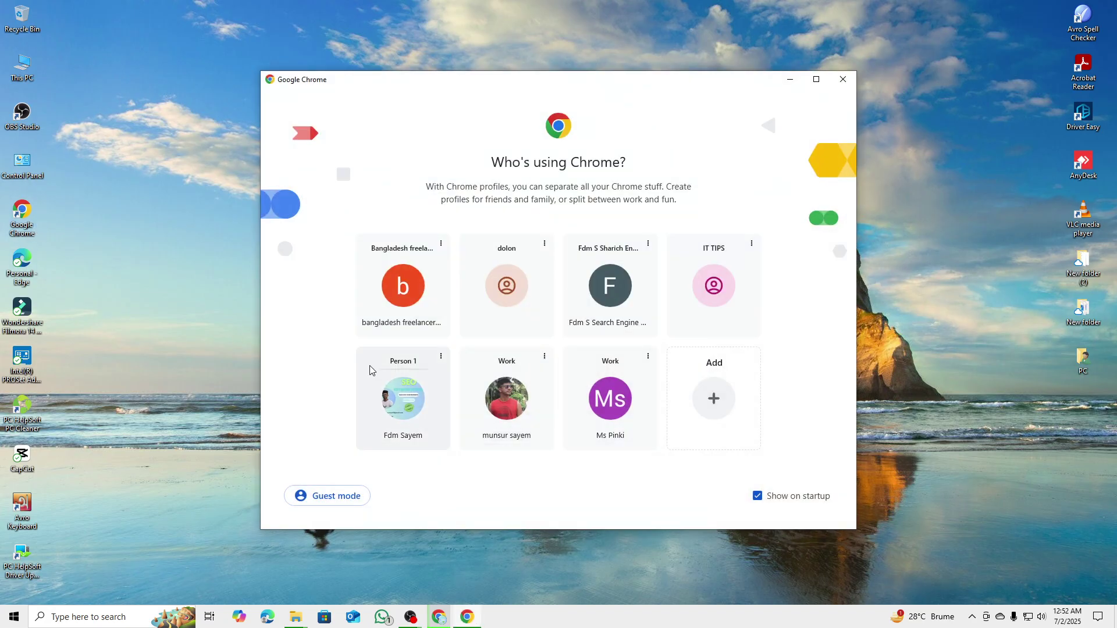
left_click(401, 414)
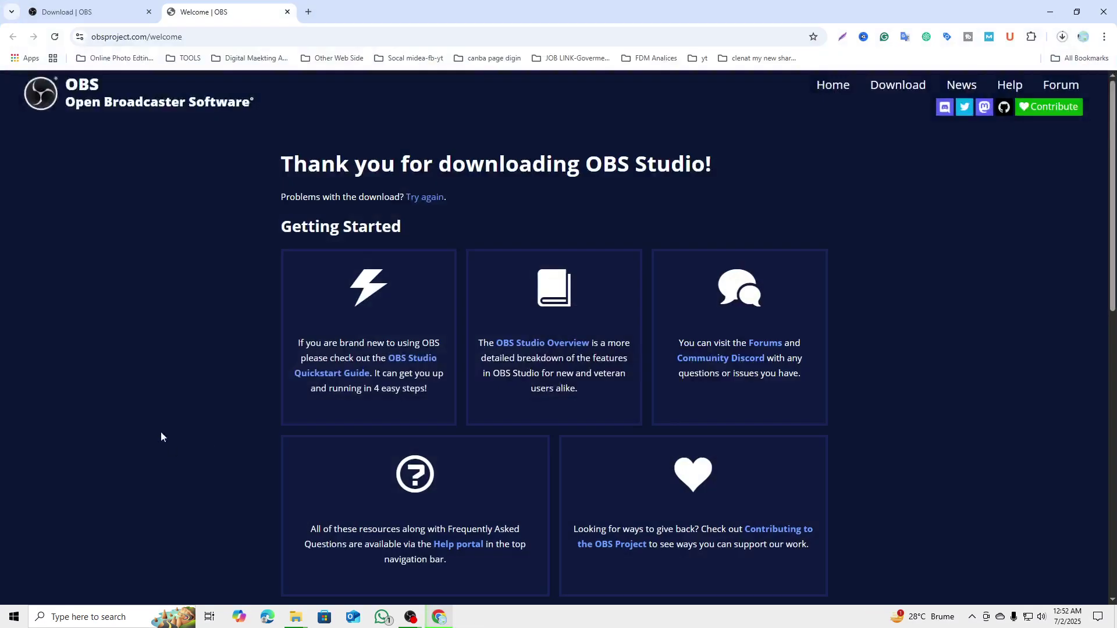
Step: Close the open OBS download and welcome pages, leaving only a blank new tab
left_click(309, 12)
left_click(219, 12)
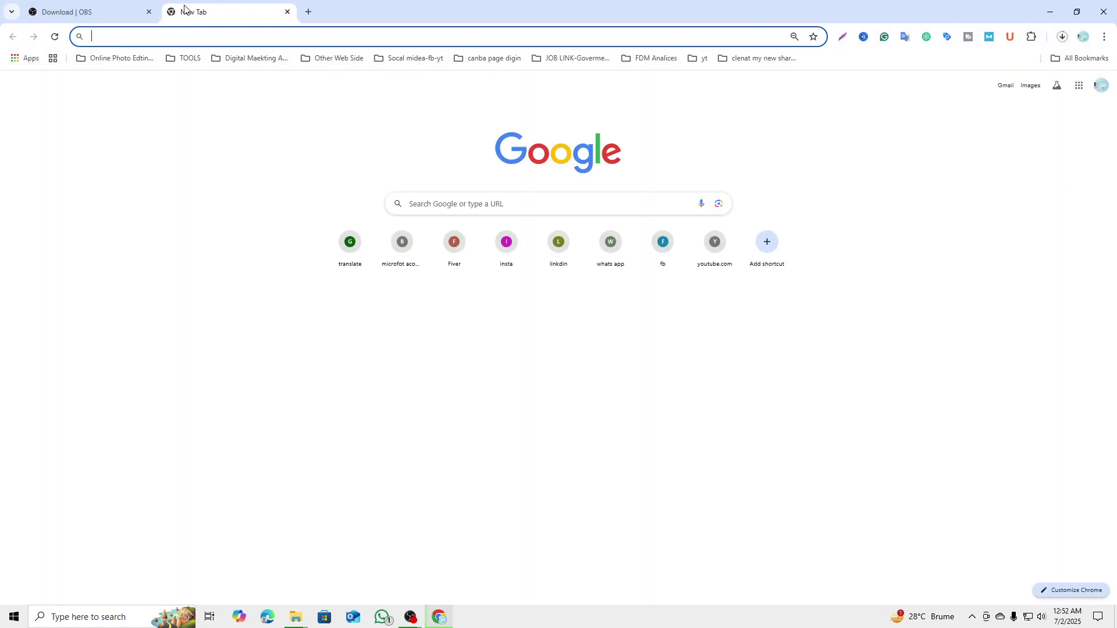
left_click(149, 11)
Step: Search Google for "obs studio download" and place the cursor in the query for editing
left_click(149, 35)
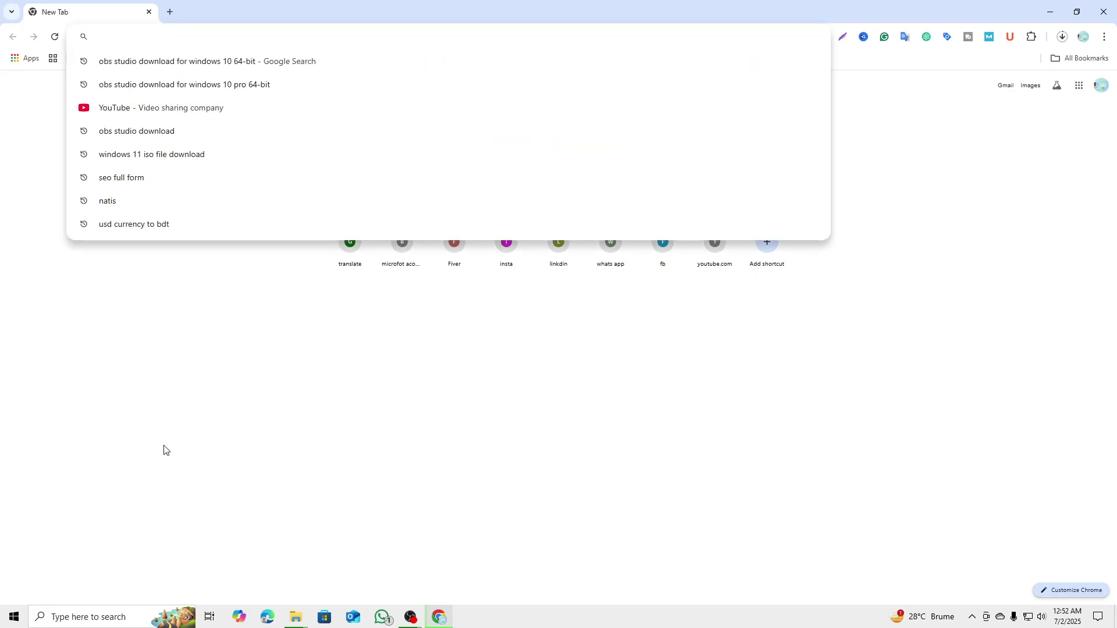
type("OBS")
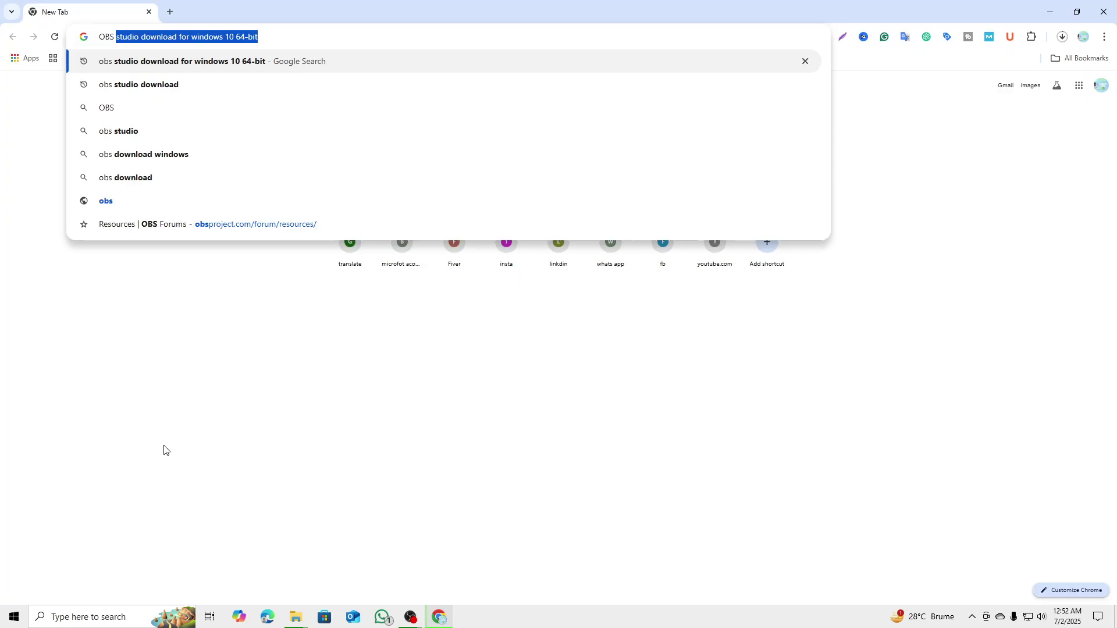
type(" S")
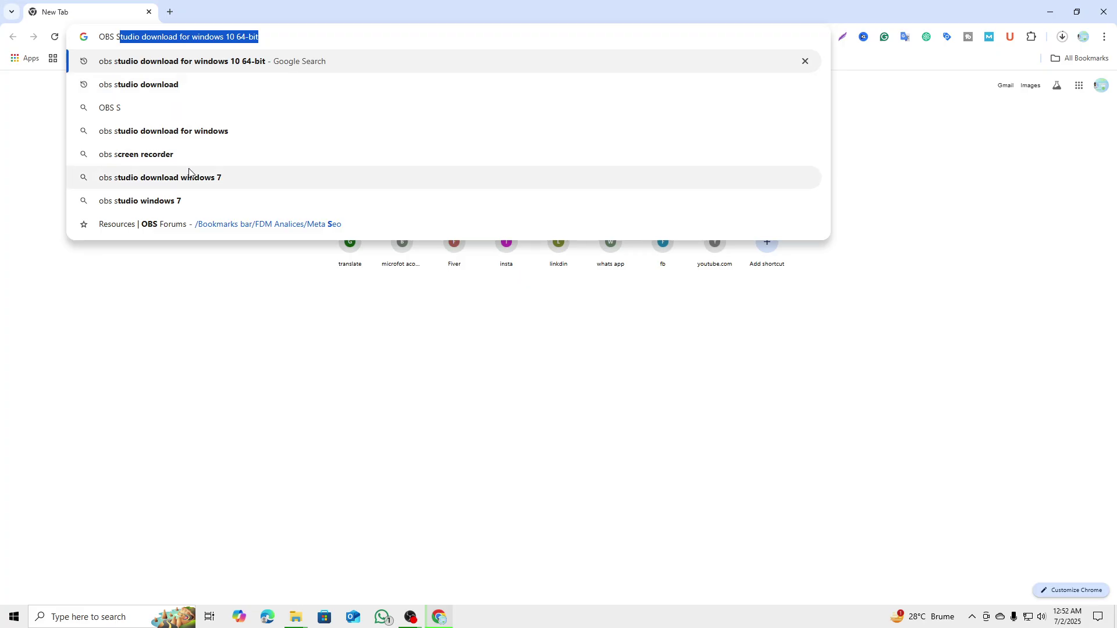
left_click(163, 91)
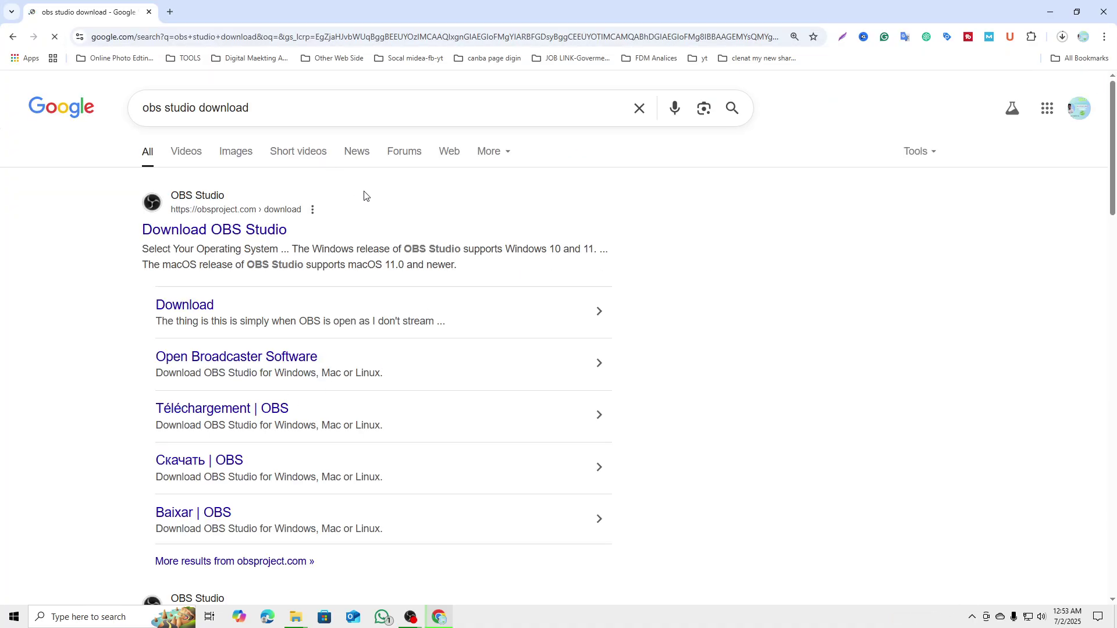
left_click(336, 107)
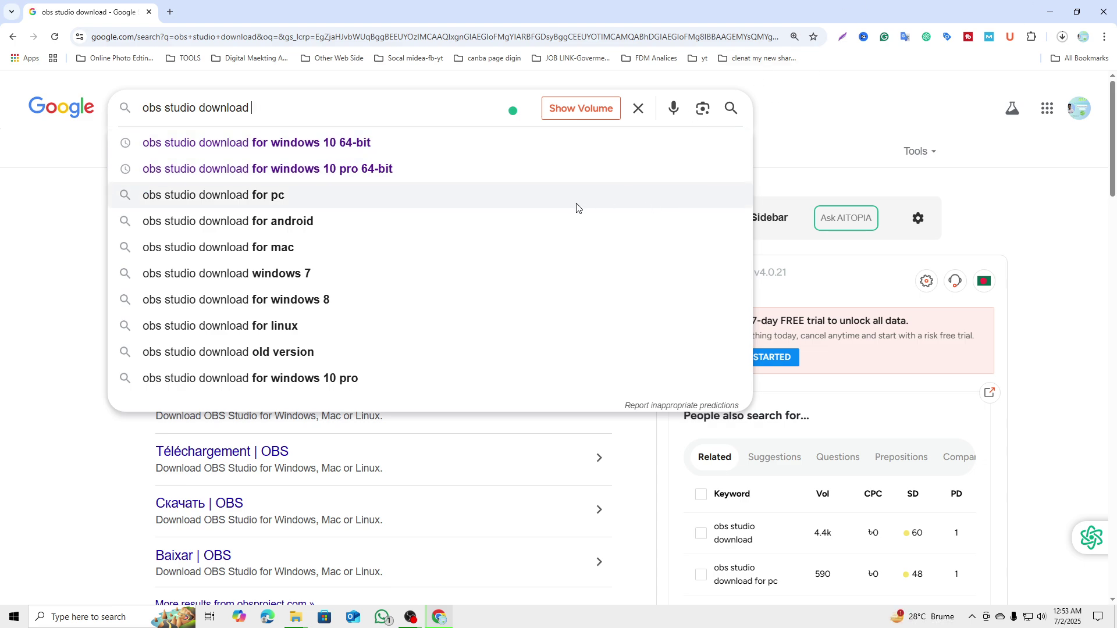
Step: Minimize the browser and check the Windows edition and system type in This PC's properties, closing both windows when done
left_click(1050, 11)
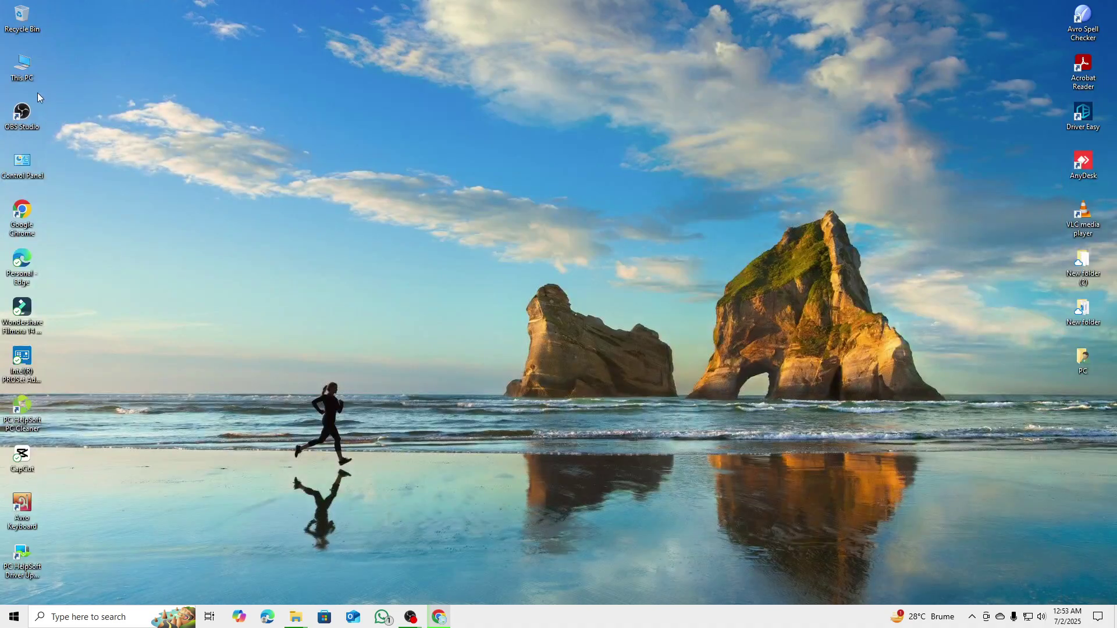
double_click(30, 69)
right_click(469, 256)
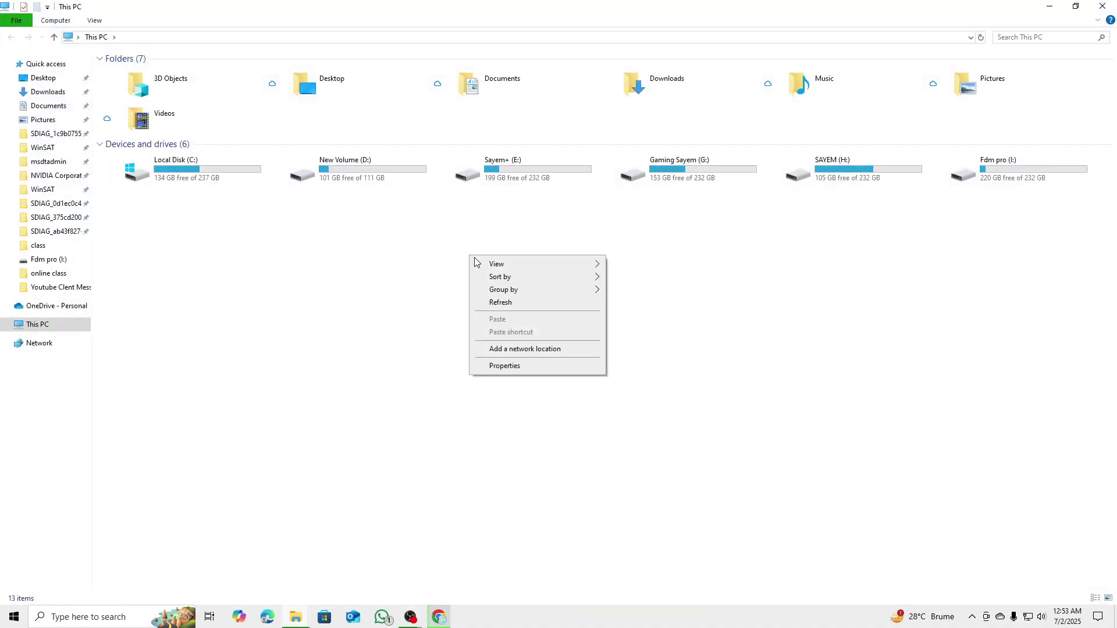
left_click(465, 278)
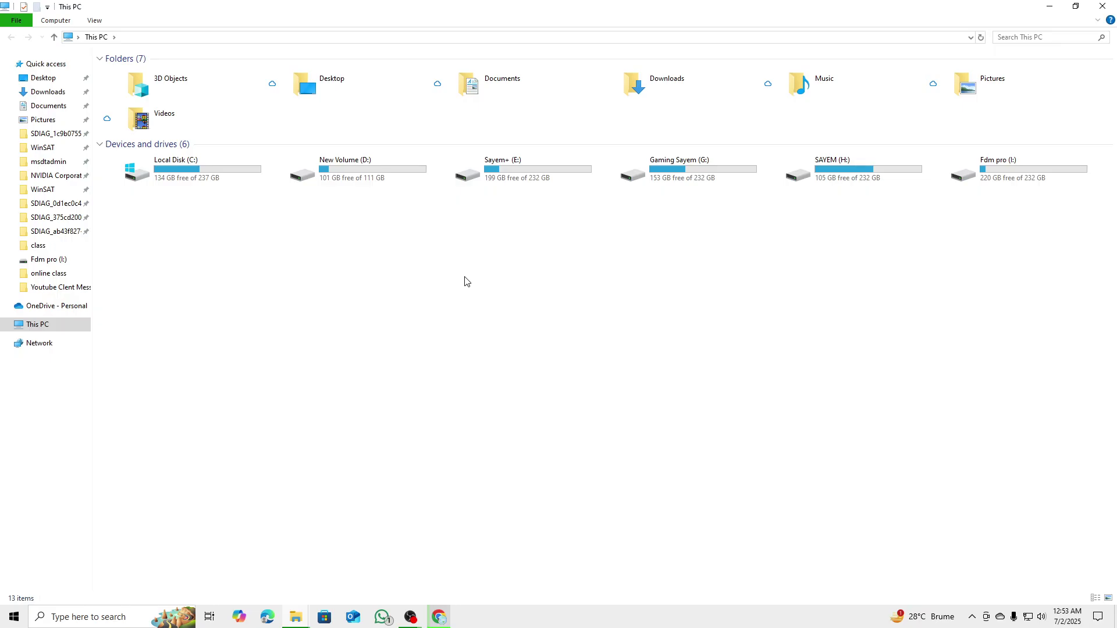
right_click(466, 281)
left_click(504, 388)
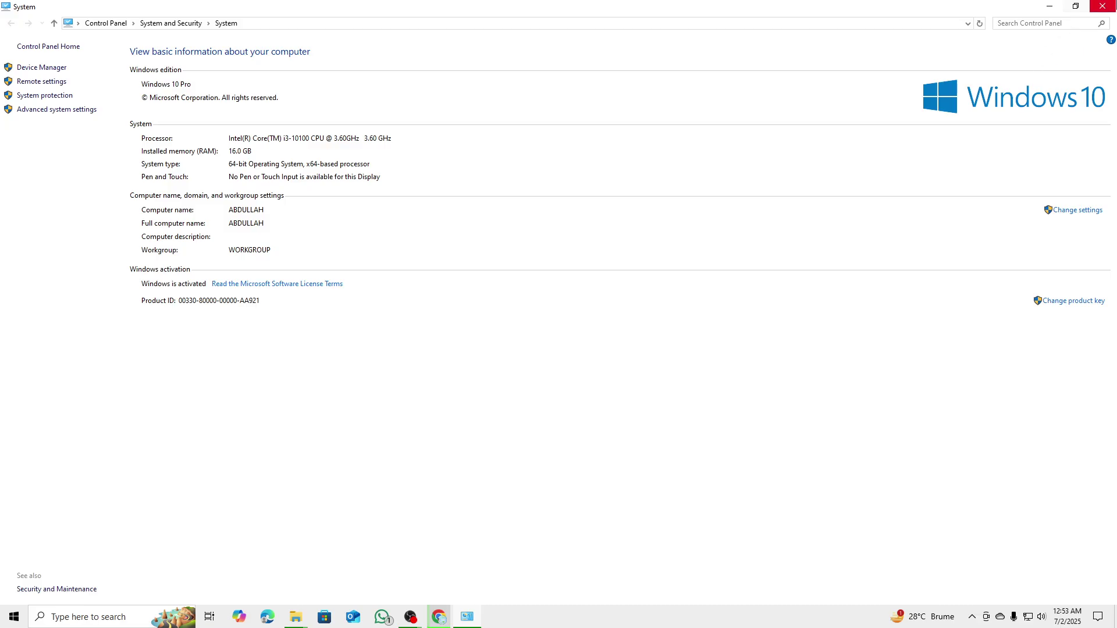
left_click(1103, 6)
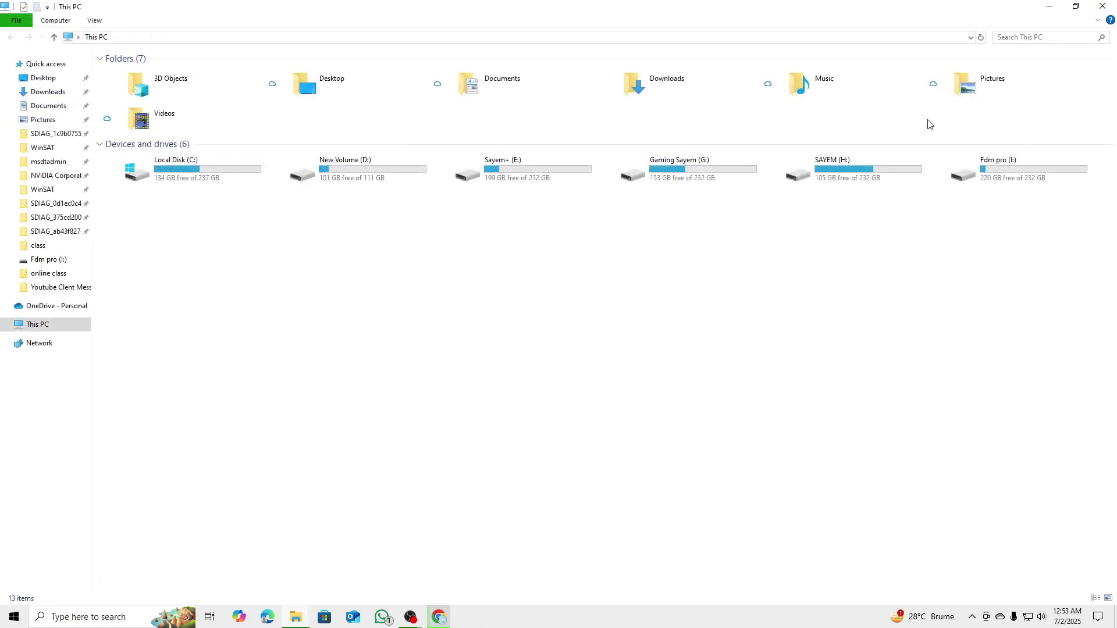
left_click(1102, 7)
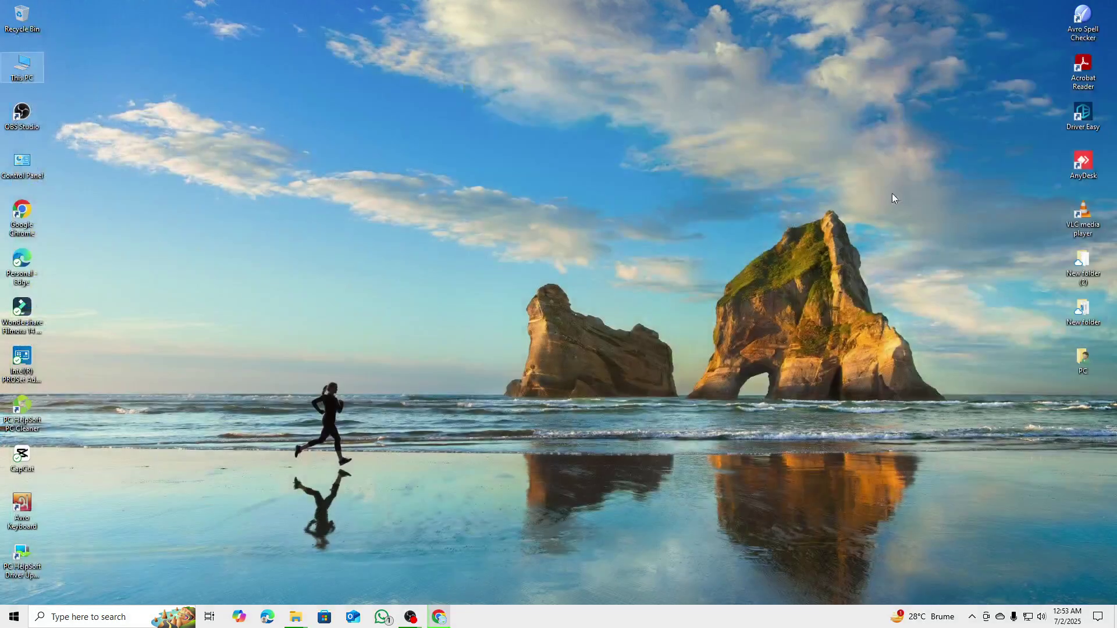
Step: Return to Chrome and search for "obs studio download windows 11"
left_click(439, 616)
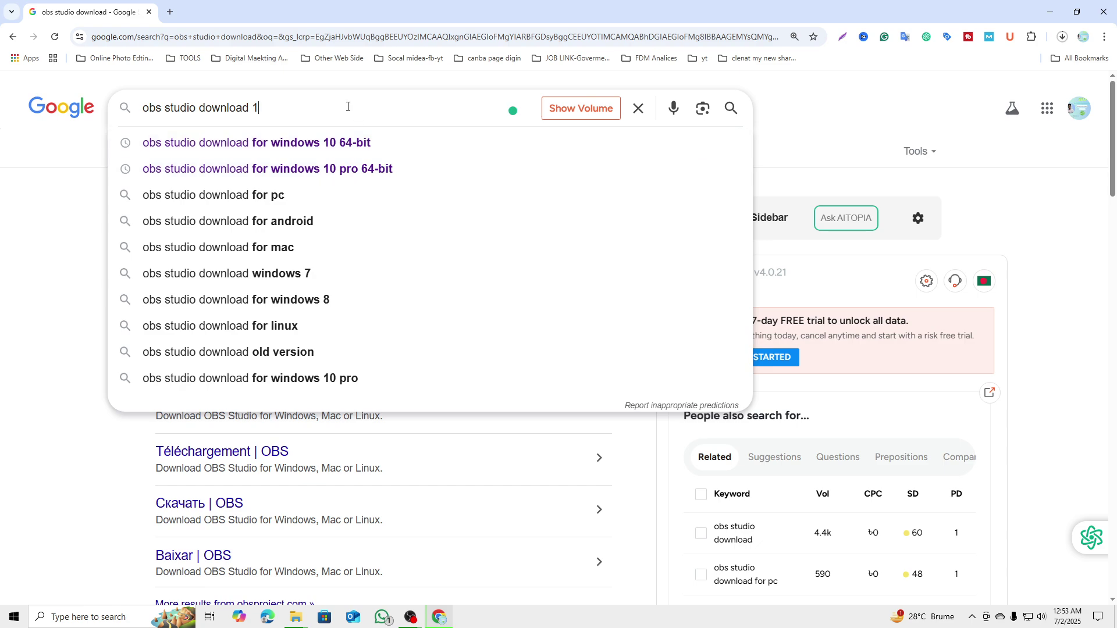
type("1")
key("Down")
key("Return")
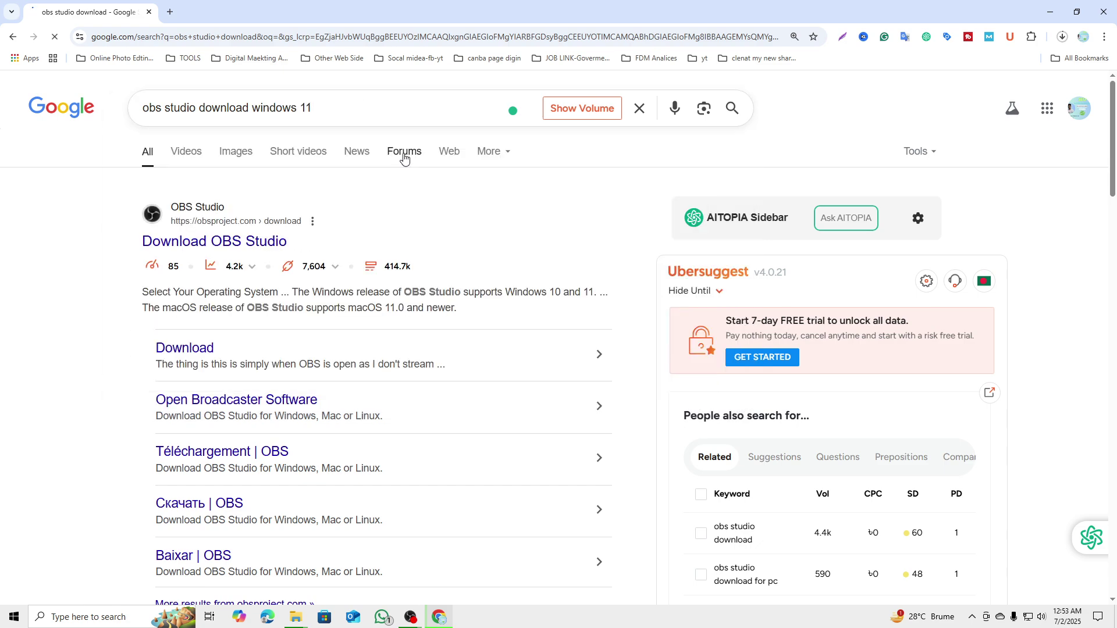
Step: Change the search query to "obs studio download windows 10 64 bit" and run it
left_click(377, 105)
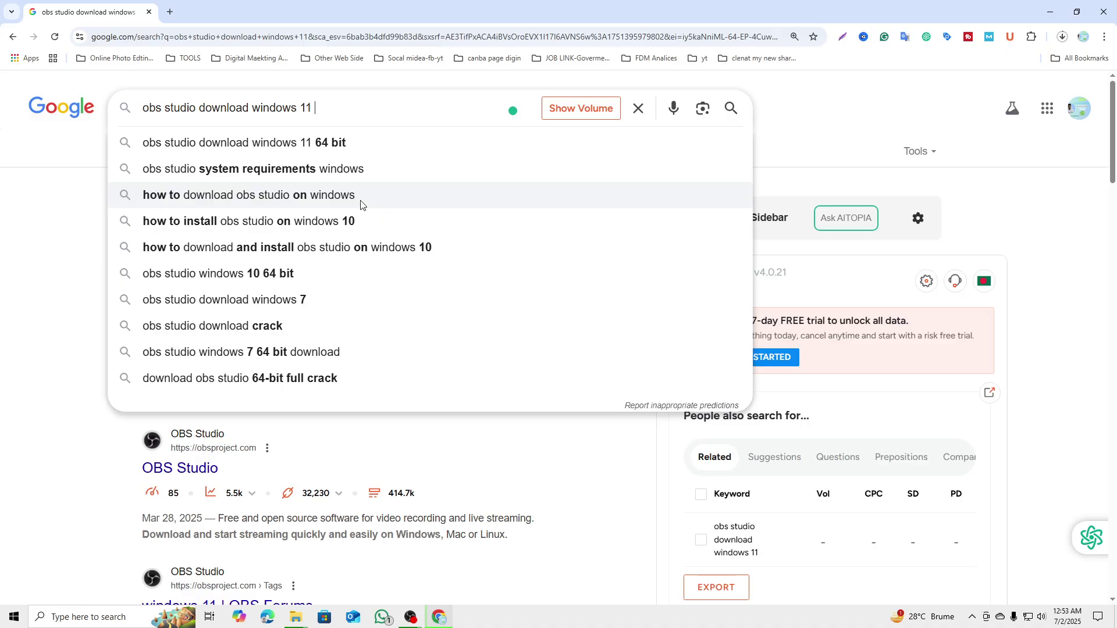
key("BackSpace")
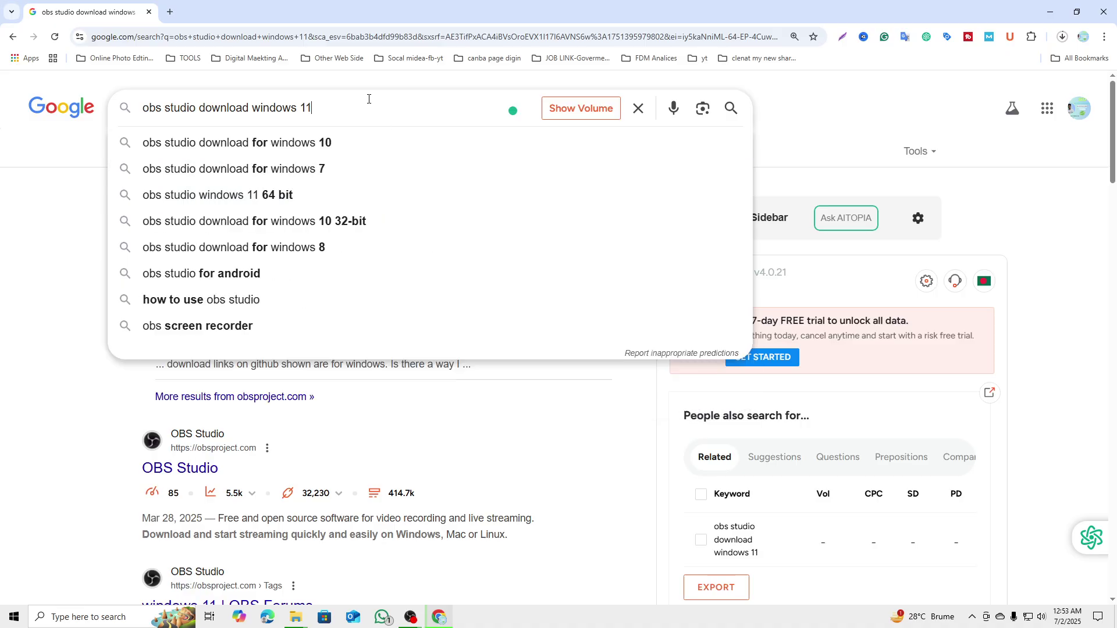
type("0")
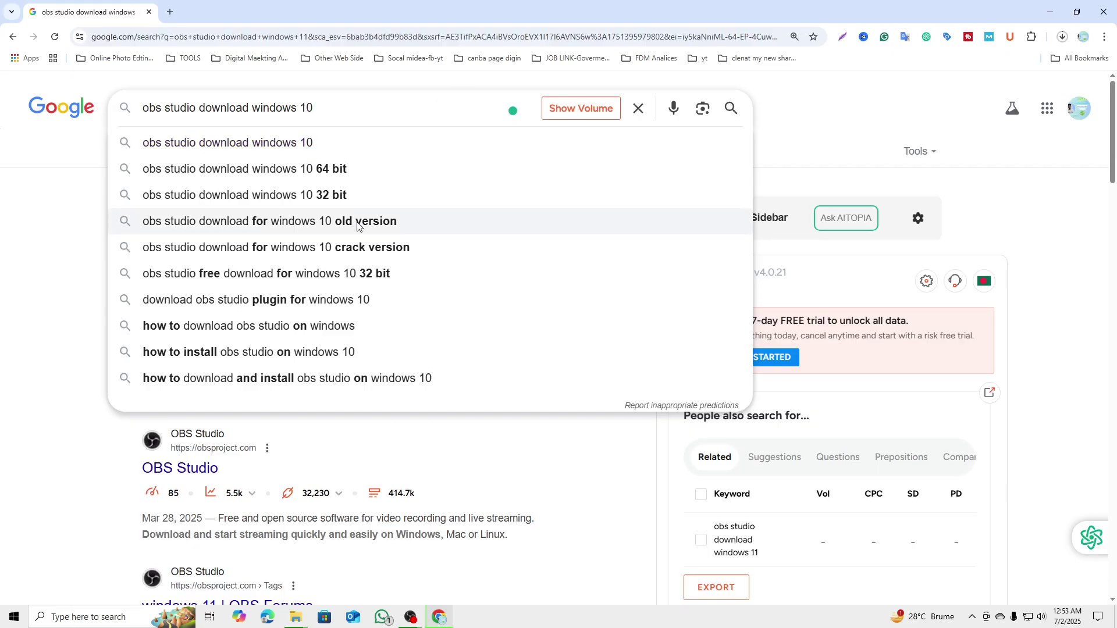
left_click(332, 170)
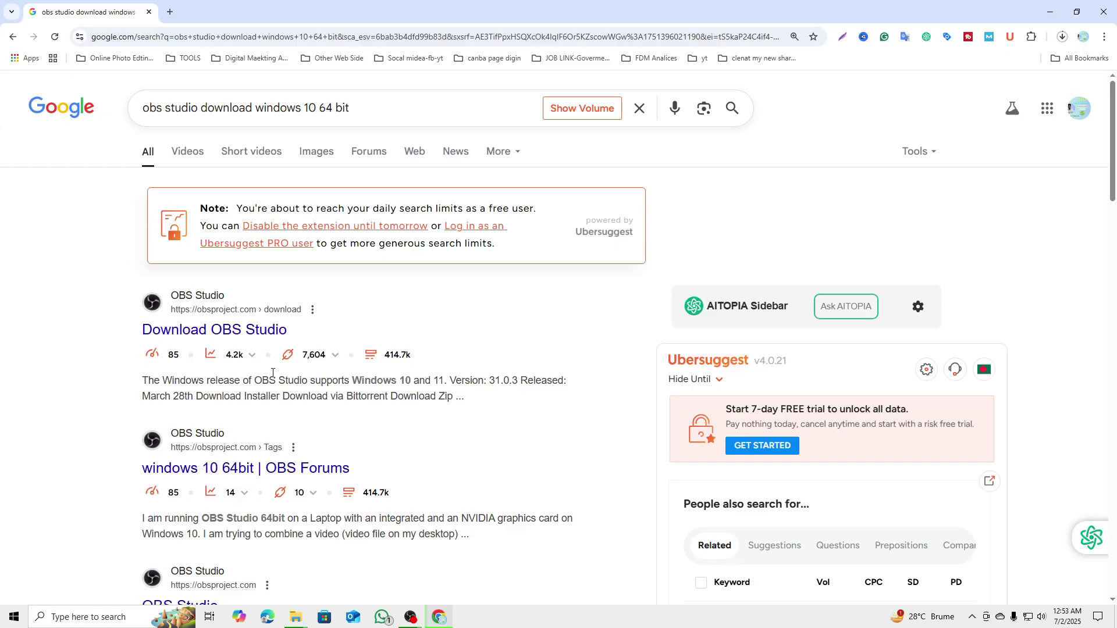
Step: Open the Download OBS Studio page on obsproject.com and download the Windows installer for version 31.0.3
left_click(256, 332)
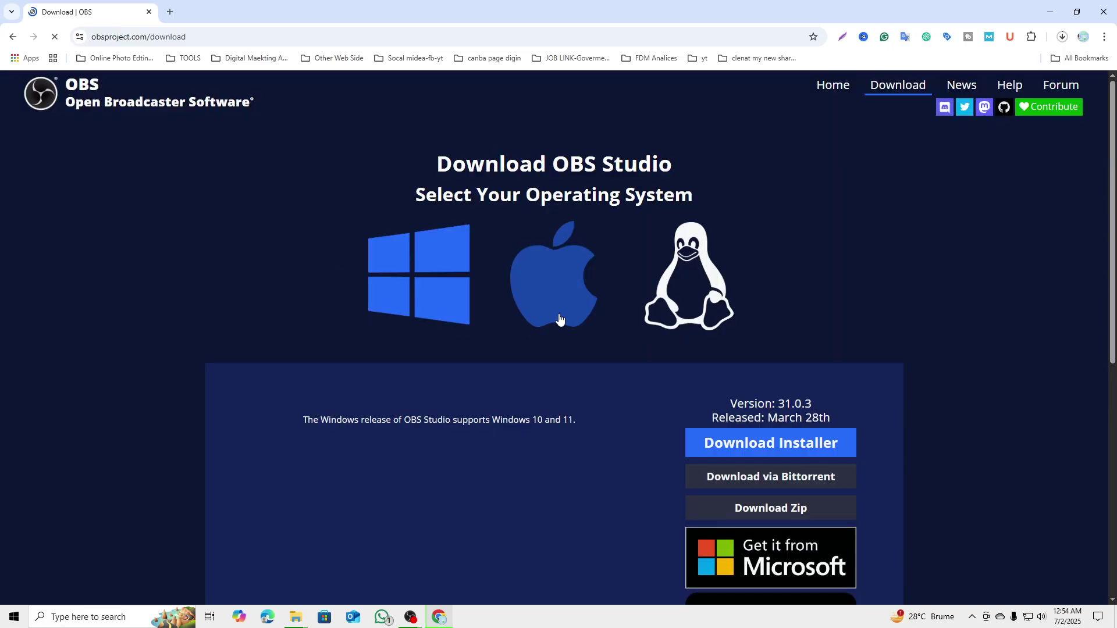
scroll(511, 337, "down", 2)
scroll(384, 442, "up", 2)
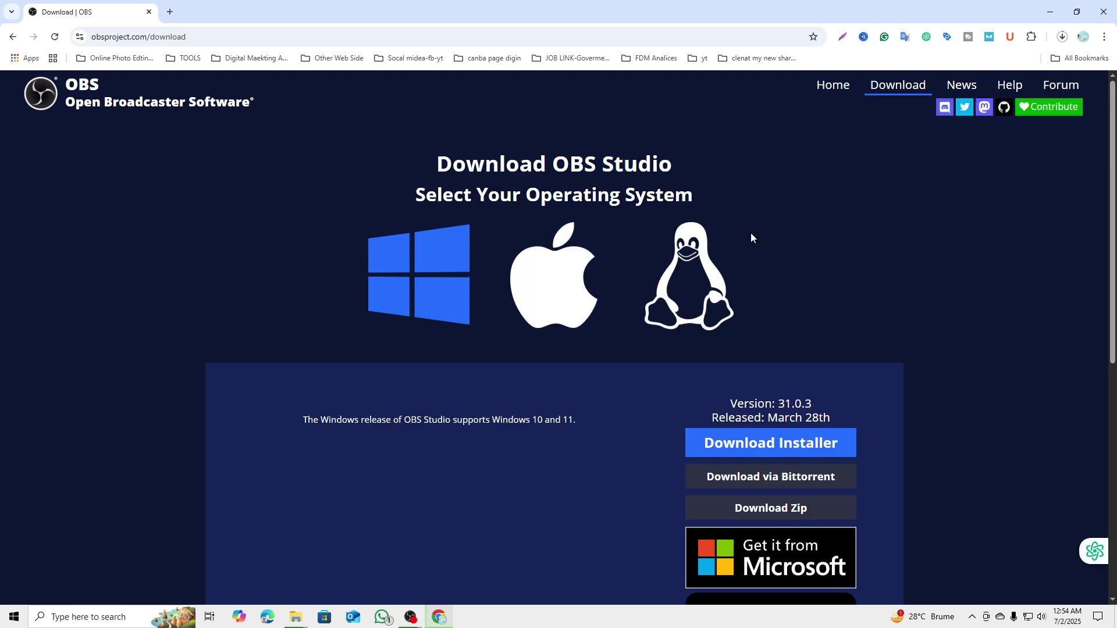
scroll(928, 384, "down", 2)
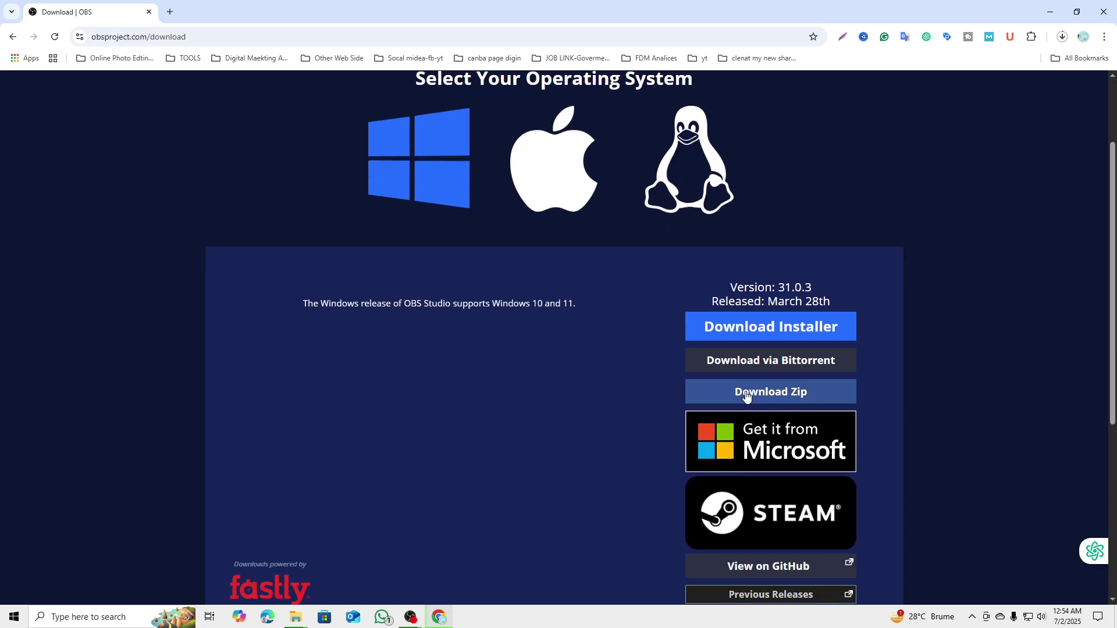
scroll(526, 359, "up", 2)
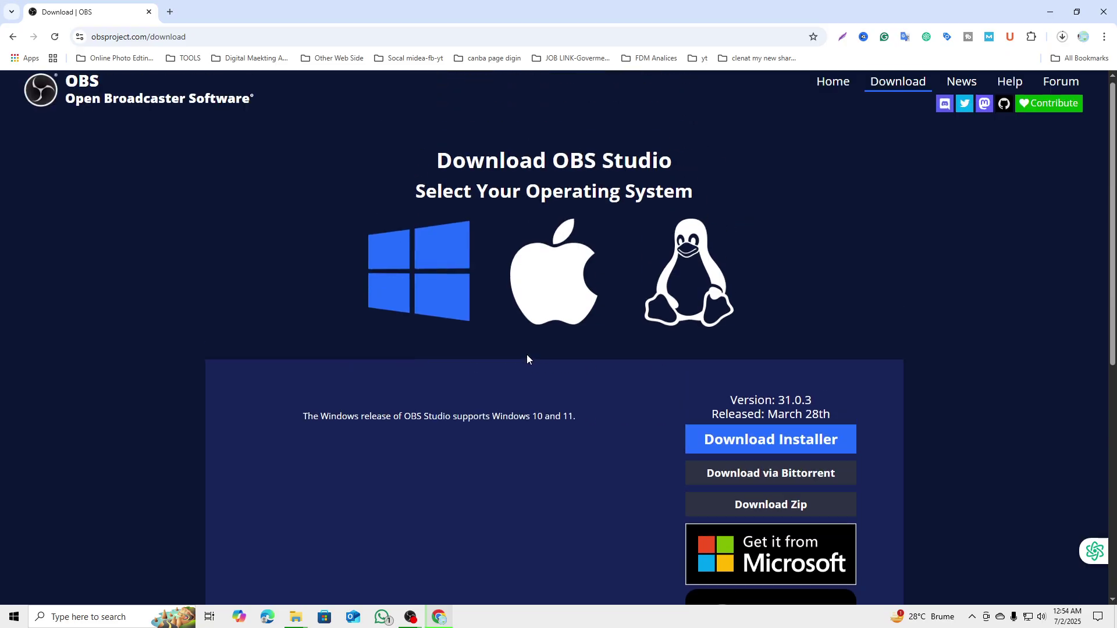
scroll(672, 395, "down", 1)
scroll(558, 261, "up", 1)
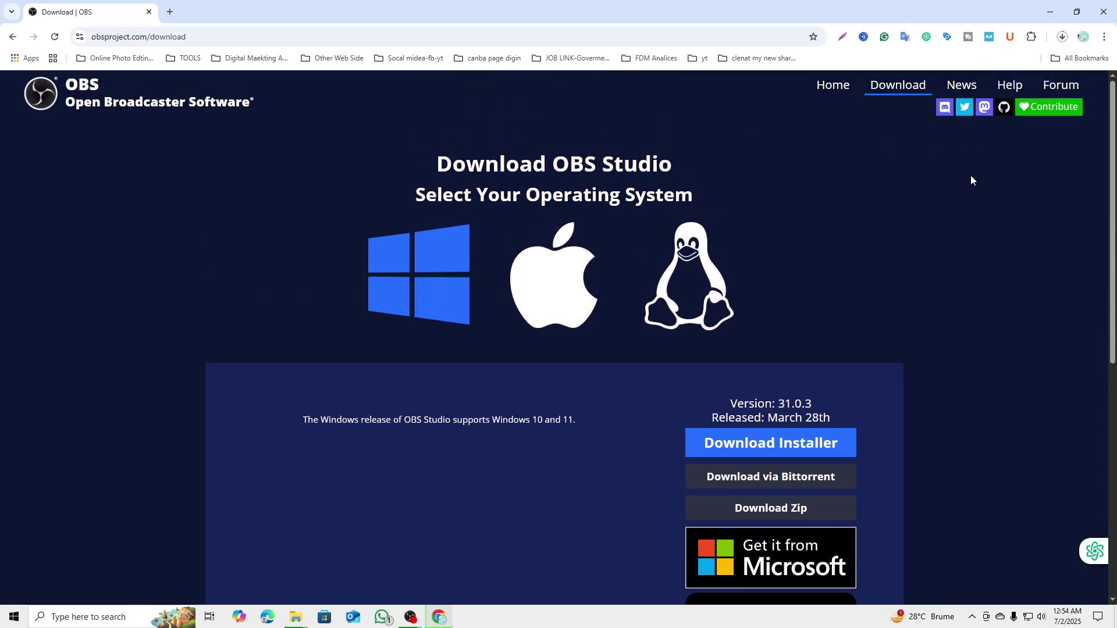
scroll(832, 323, "down", 1)
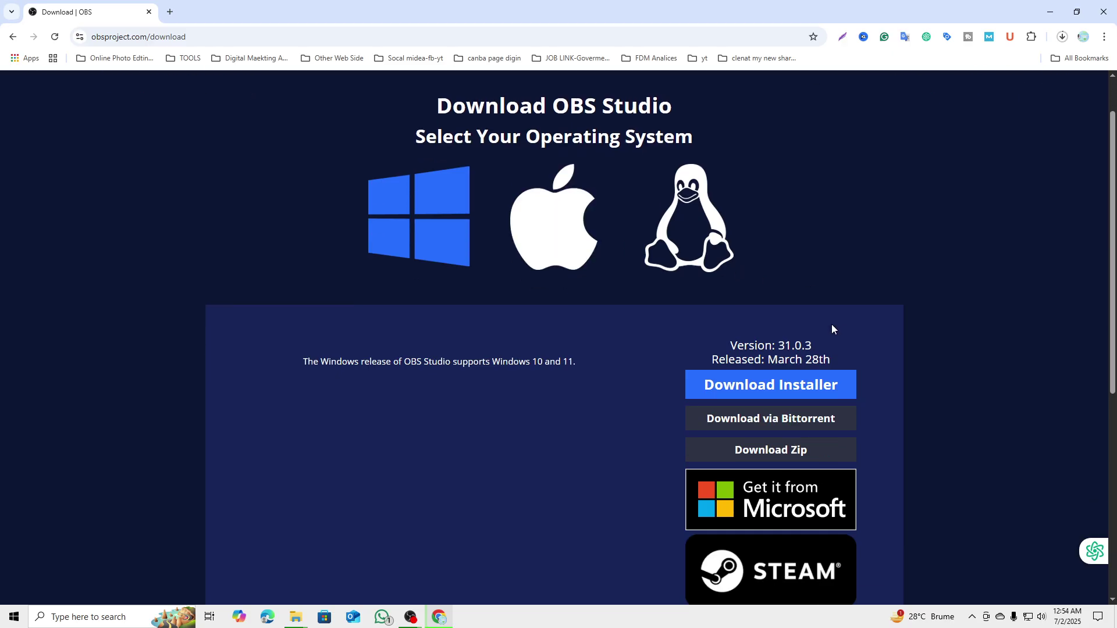
left_click(814, 385)
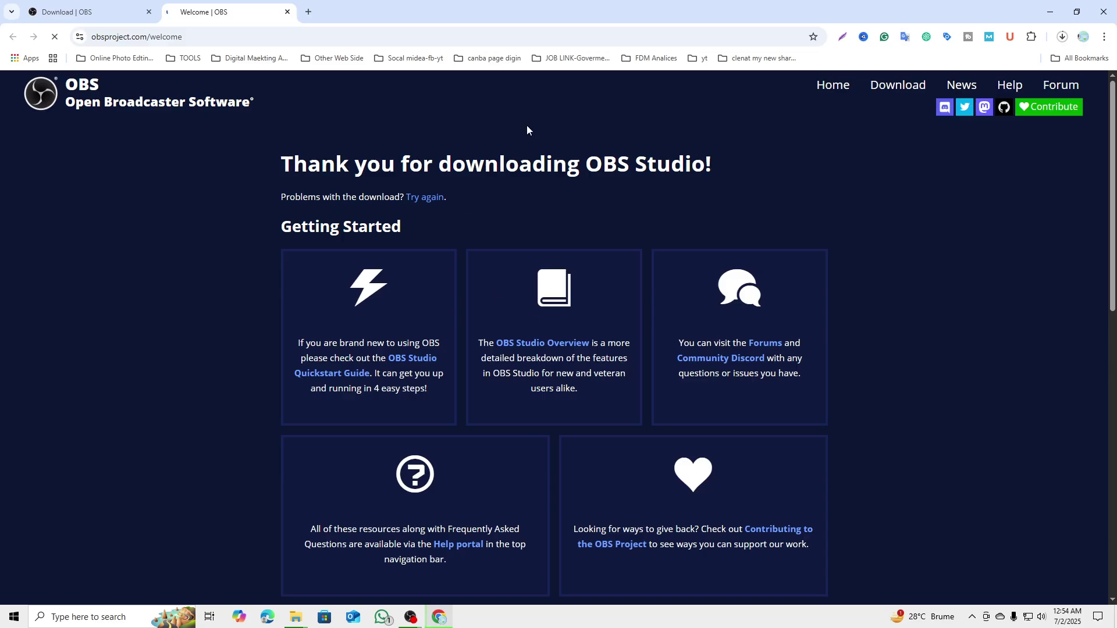
Step: Check the recent download history and look through the OBS welcome page, including its release notes and highlights
left_click(1062, 36)
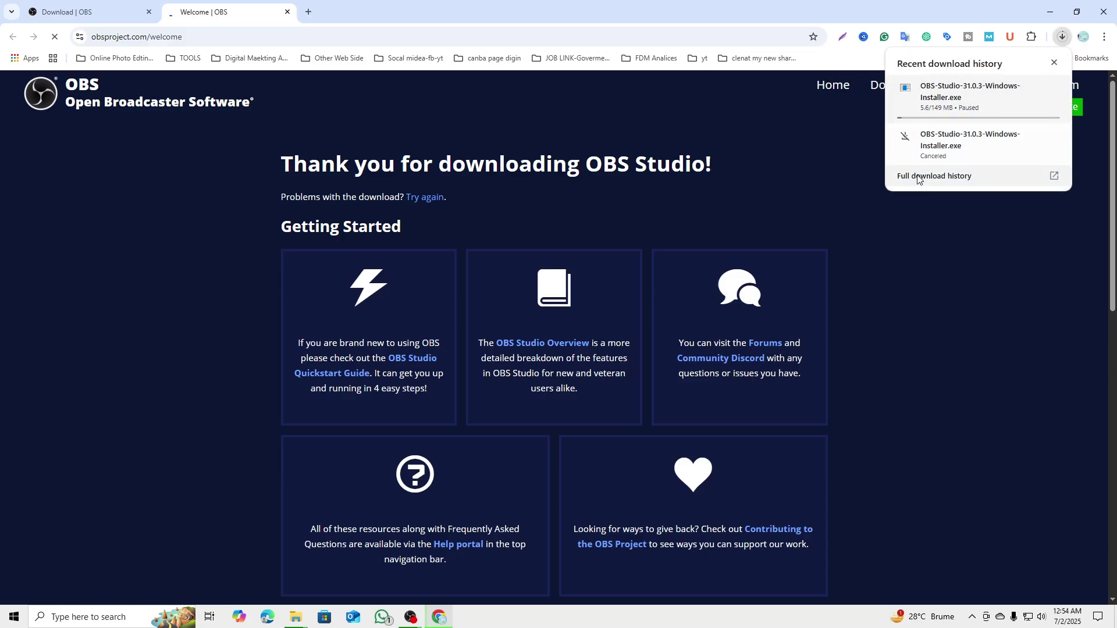
left_click(694, 127)
scroll(617, 418, "down", 3)
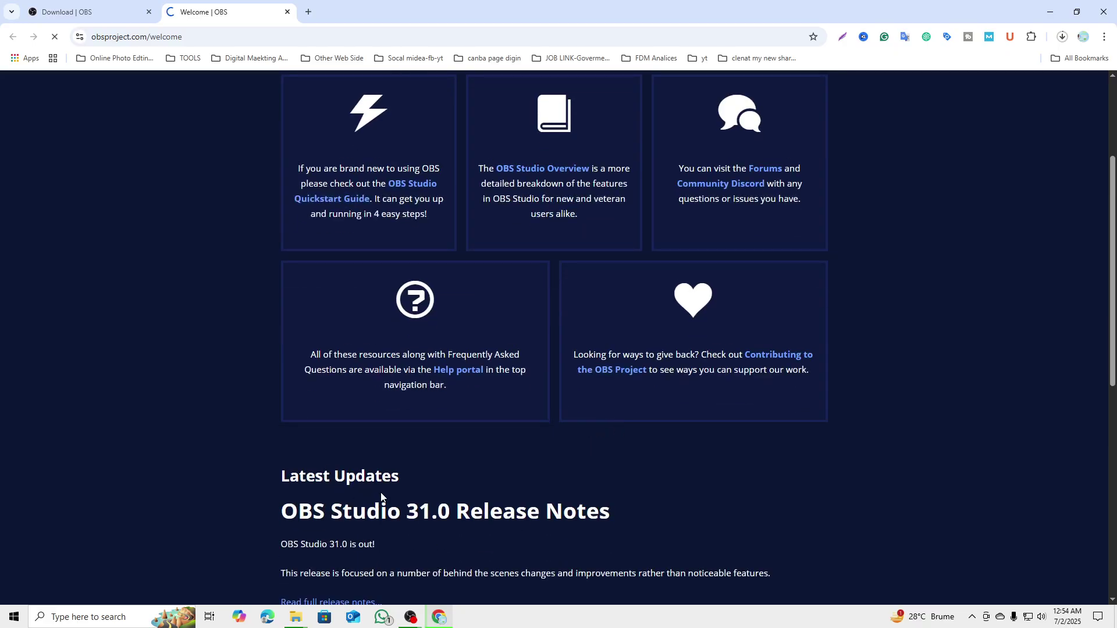
scroll(442, 488, "down", 3)
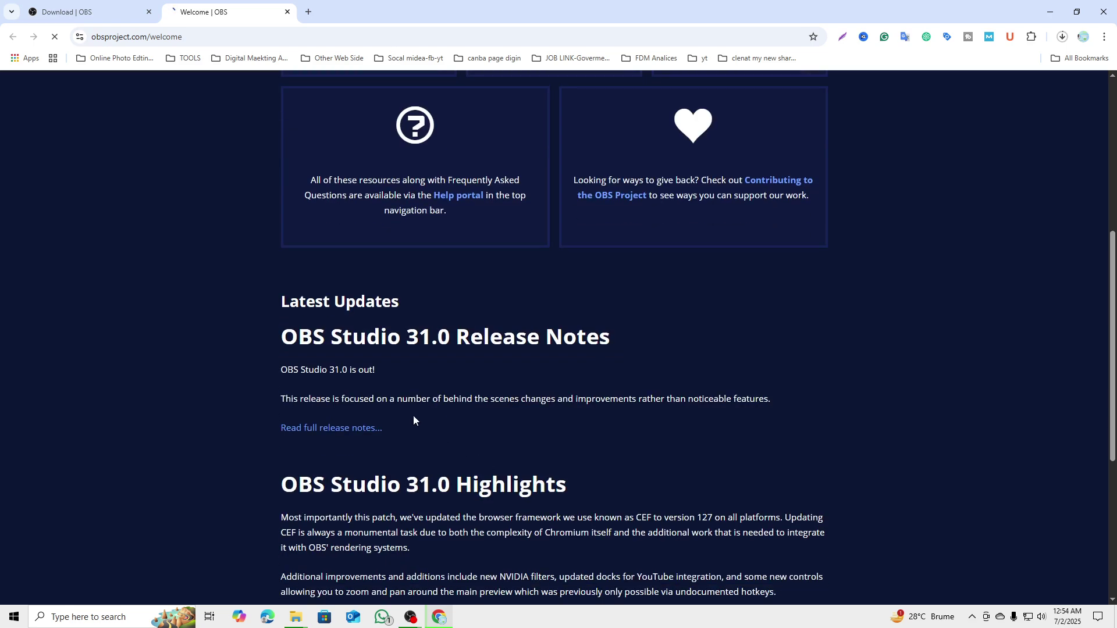
scroll(459, 491, "down", 3)
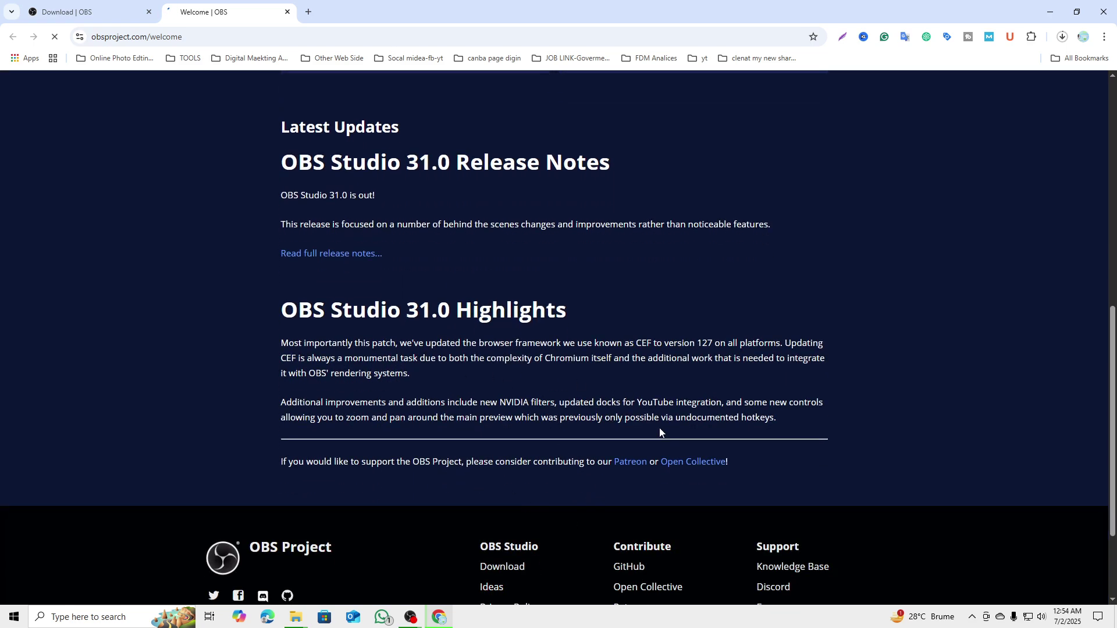
scroll(606, 480, "down", 2)
scroll(277, 332, "up", 10)
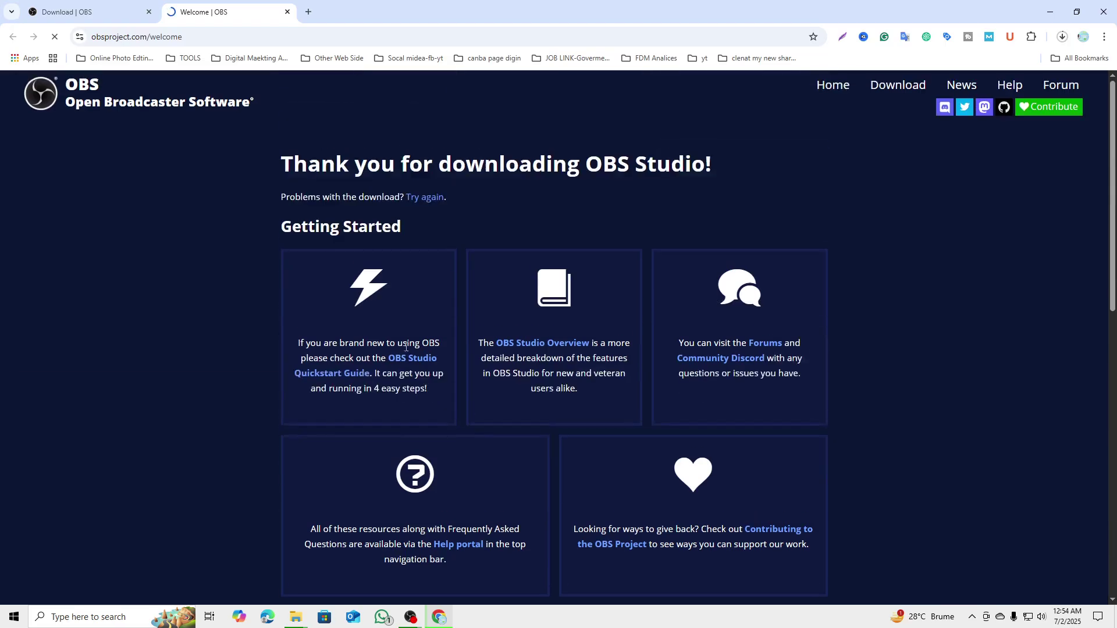
left_click(1062, 38)
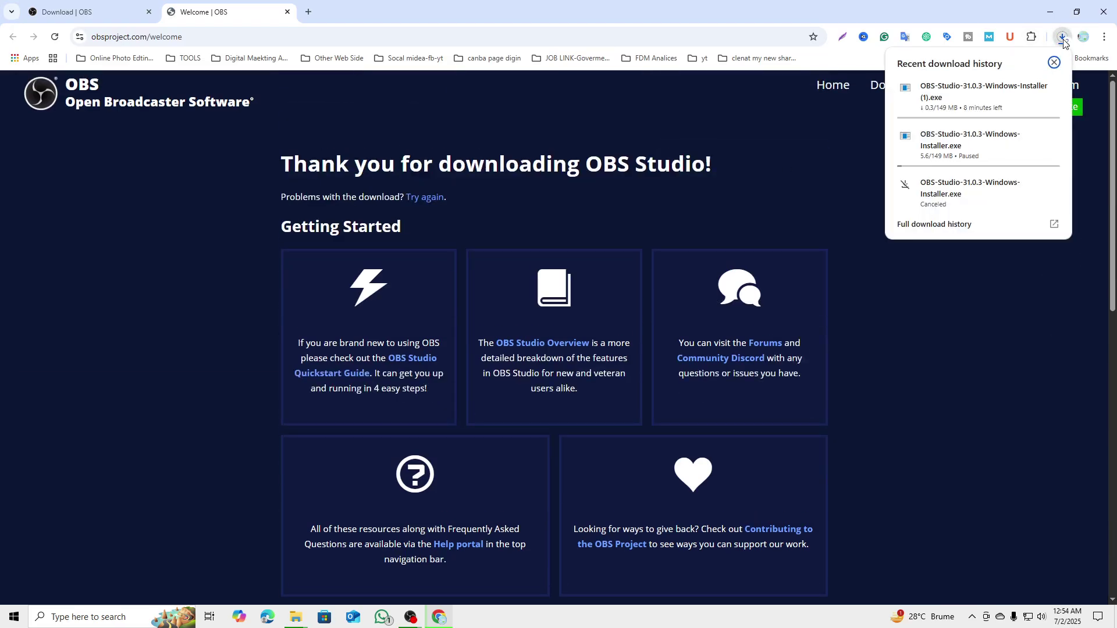
Step: Leave Chrome, open the Downloads folder in File Explorer and run the installer file OBS-Studio-31.0.3-Windows-Installer (1)
left_click(1030, 90)
left_click(948, 336)
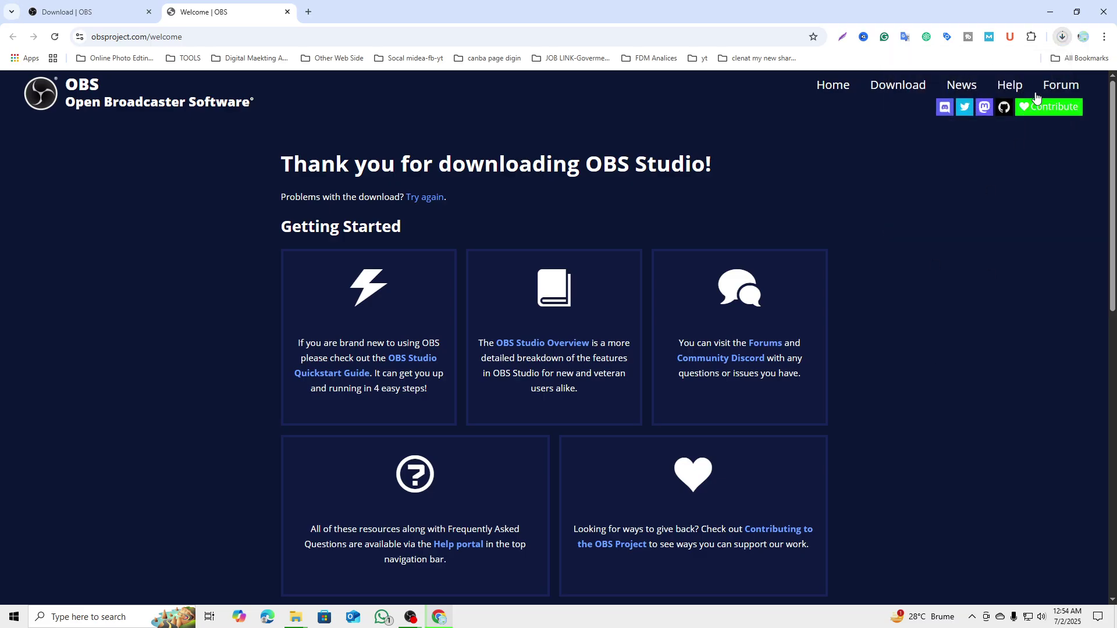
left_click(1051, 11)
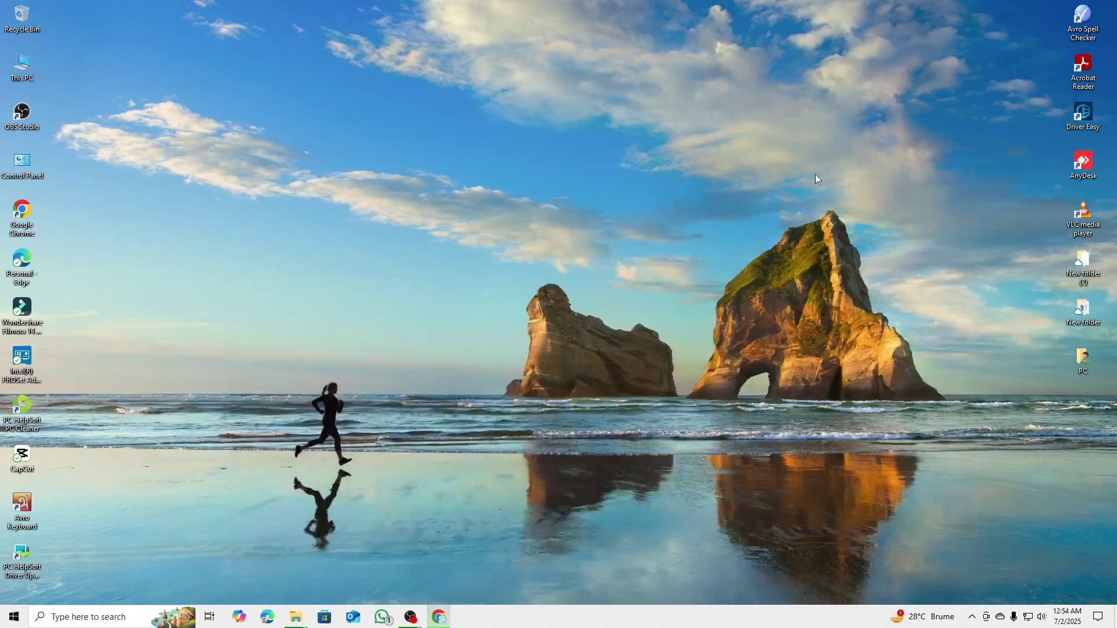
double_click(27, 69)
double_click(683, 84)
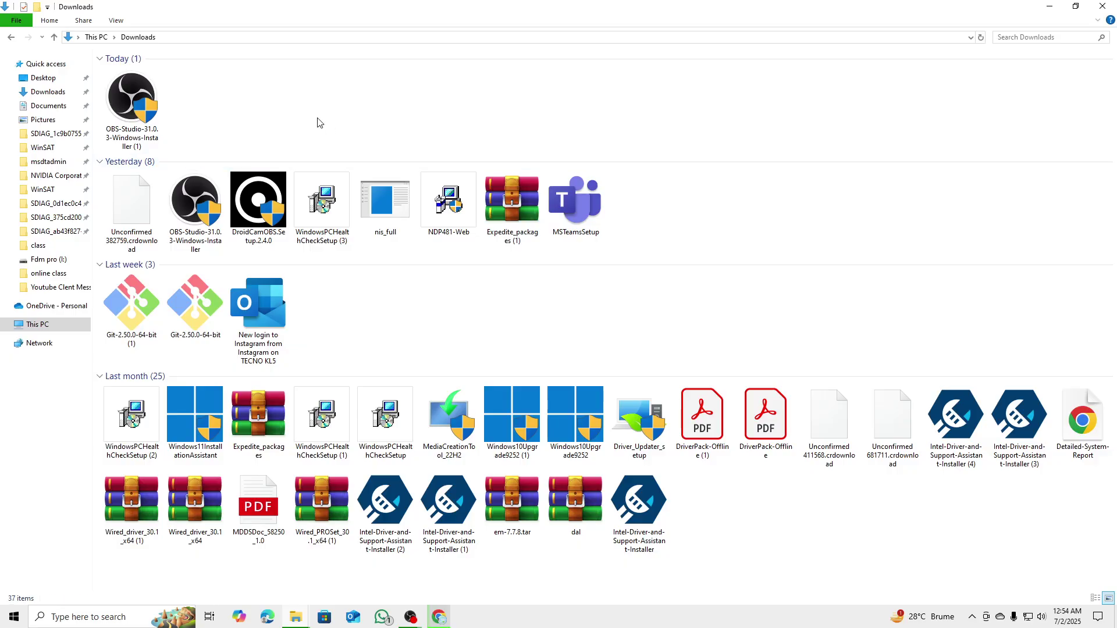
left_click(140, 98)
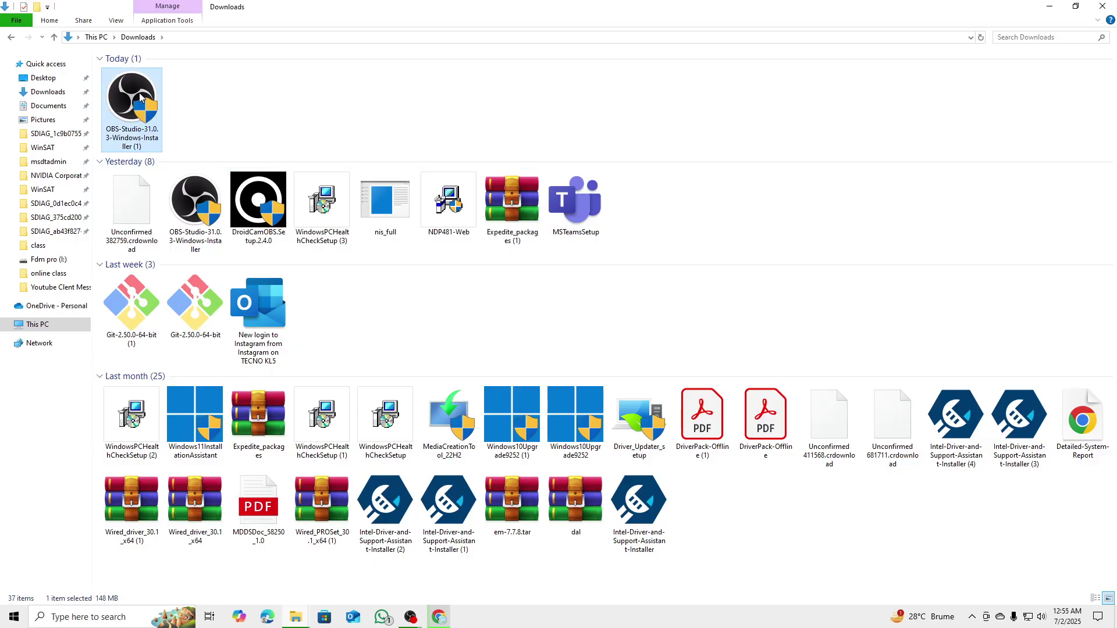
double_click(141, 98)
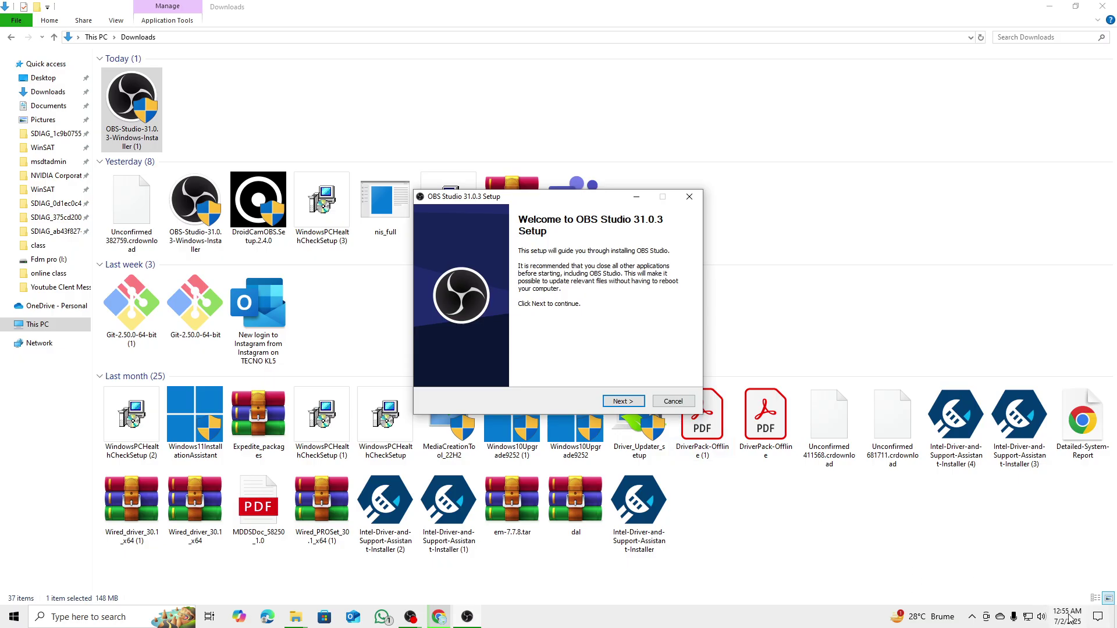
Step: Switch the Windows audio output device to Speakers (USB PnP Audio Device)
left_click(1041, 618)
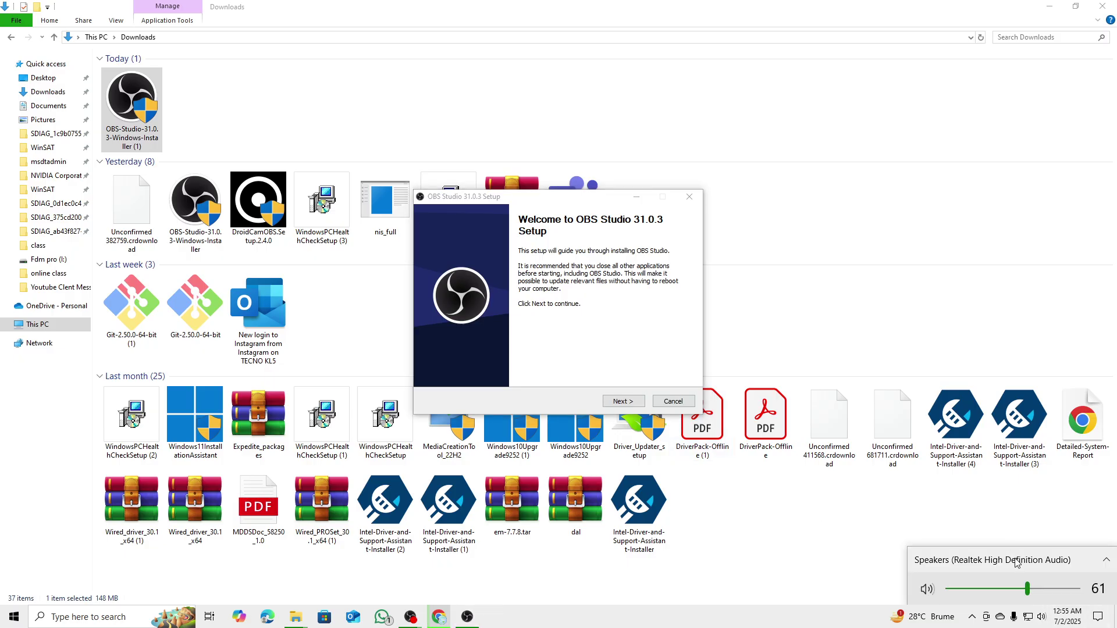
left_click(1016, 563)
left_click(942, 532)
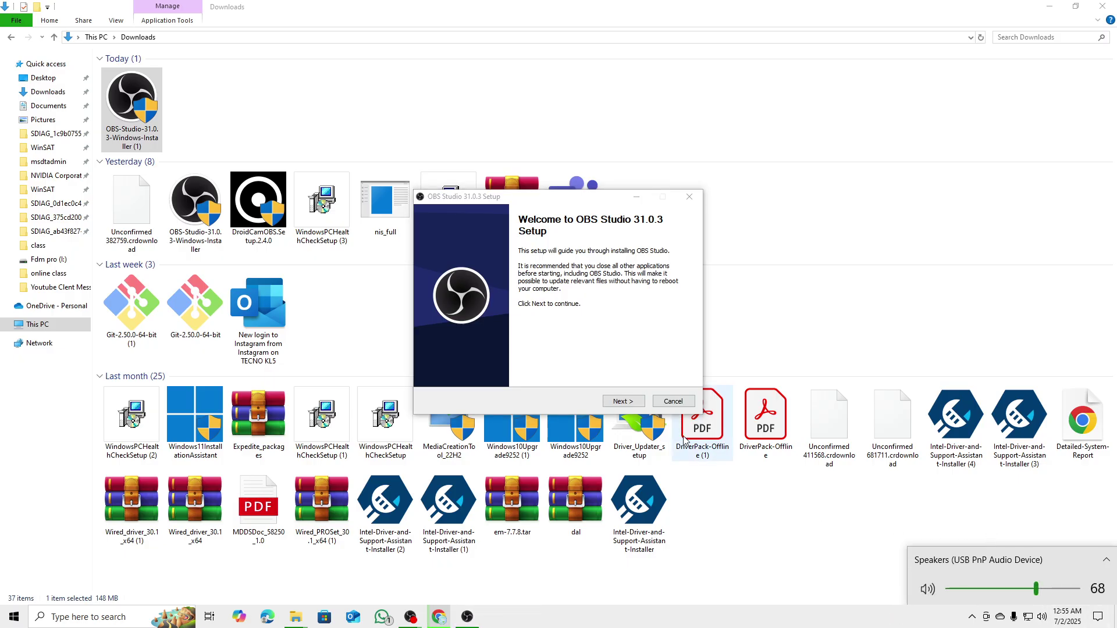
Step: Try to continue the OBS Studio 31.0.3 setup past its welcome page, cancel it and refresh the desktop
left_click(1049, 6)
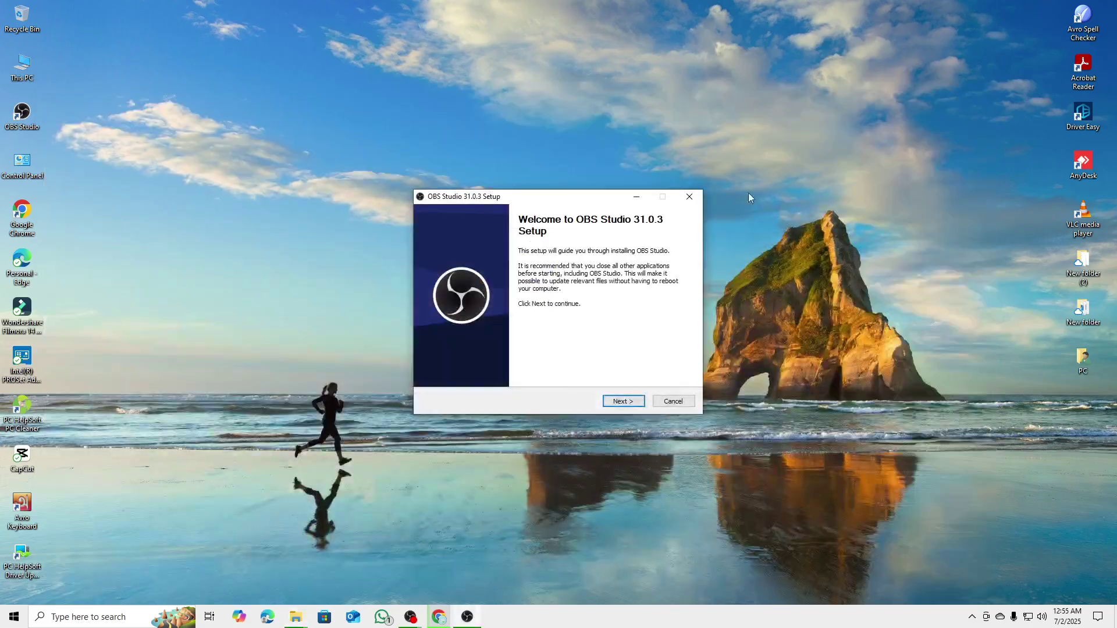
left_click(623, 401)
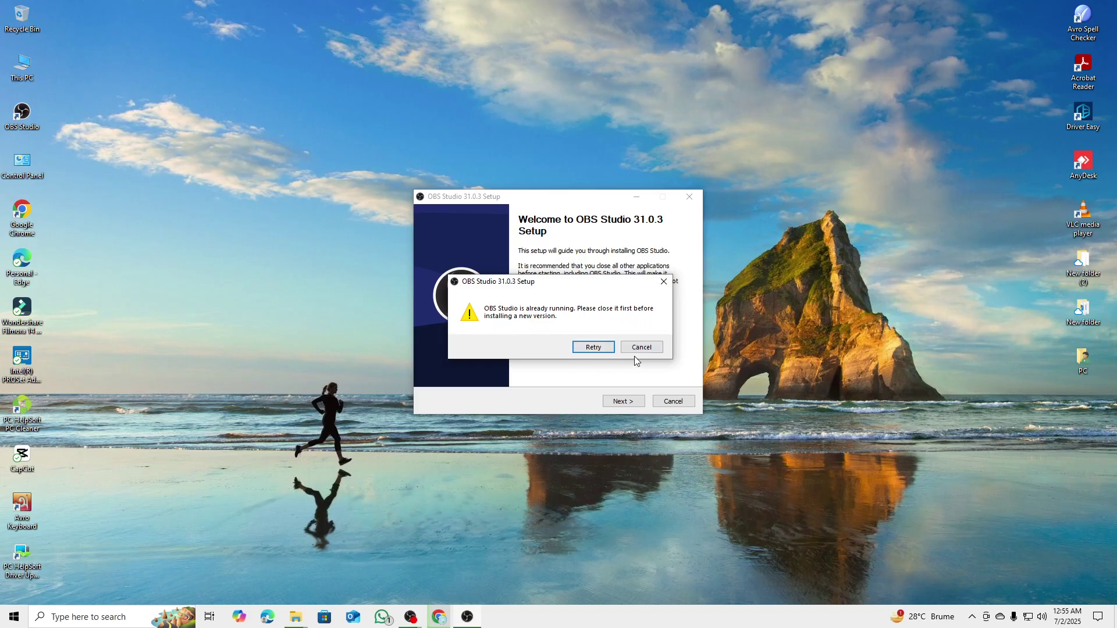
left_click(647, 348)
right_click(373, 170)
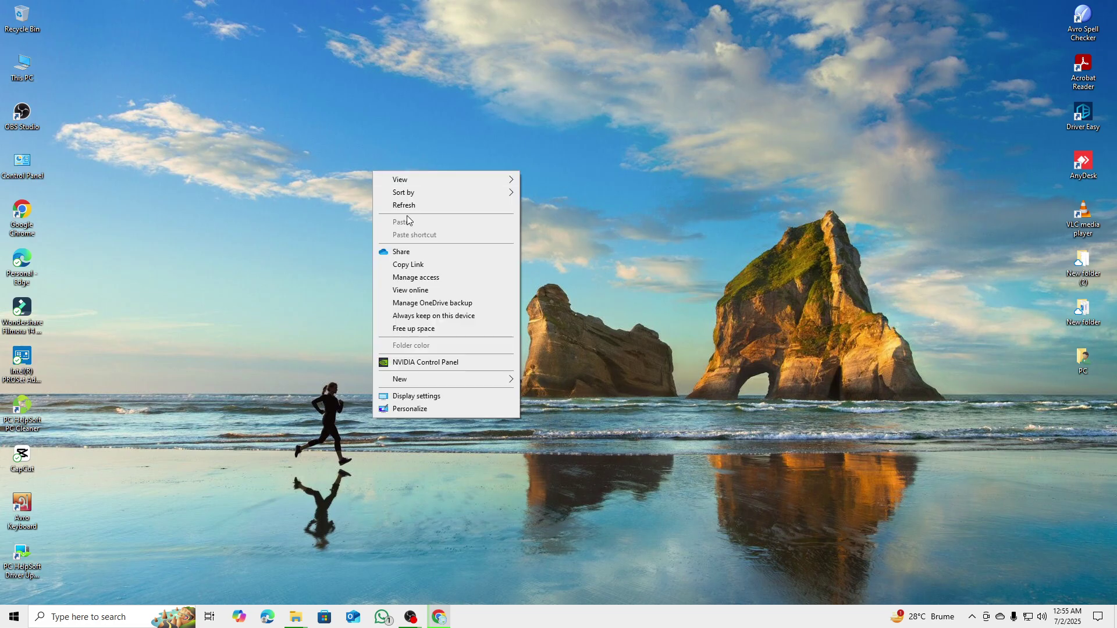
left_click(390, 206)
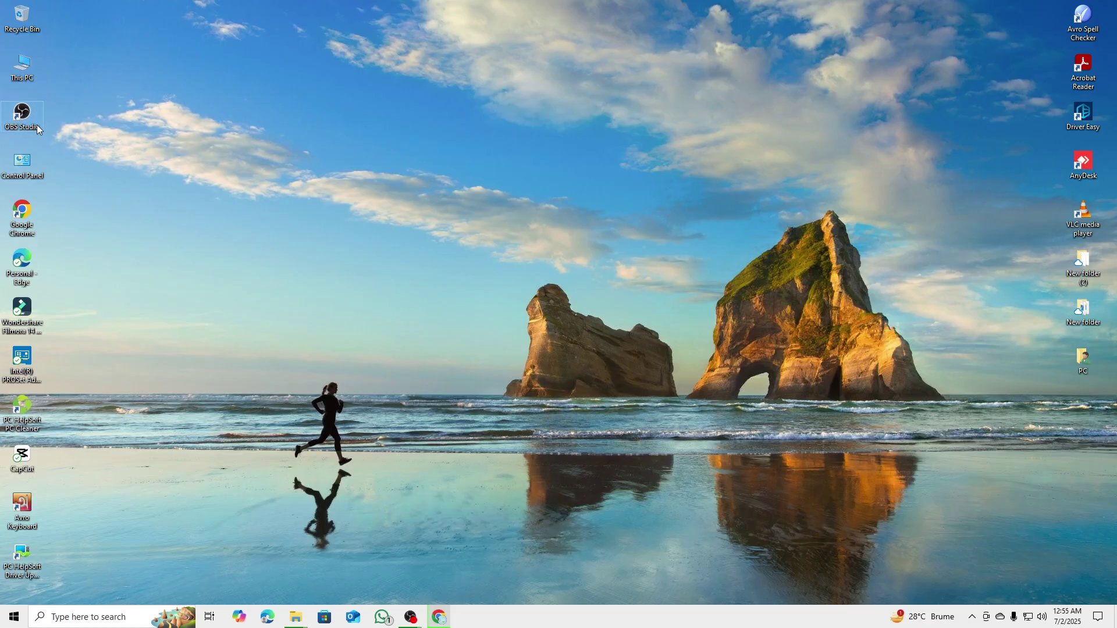
Step: Search Windows for "OBS", run OBS-Studio-31.0.3-Windows-Installer.exe, try to proceed with the setup and cancel it
left_click(14, 616)
type("O")
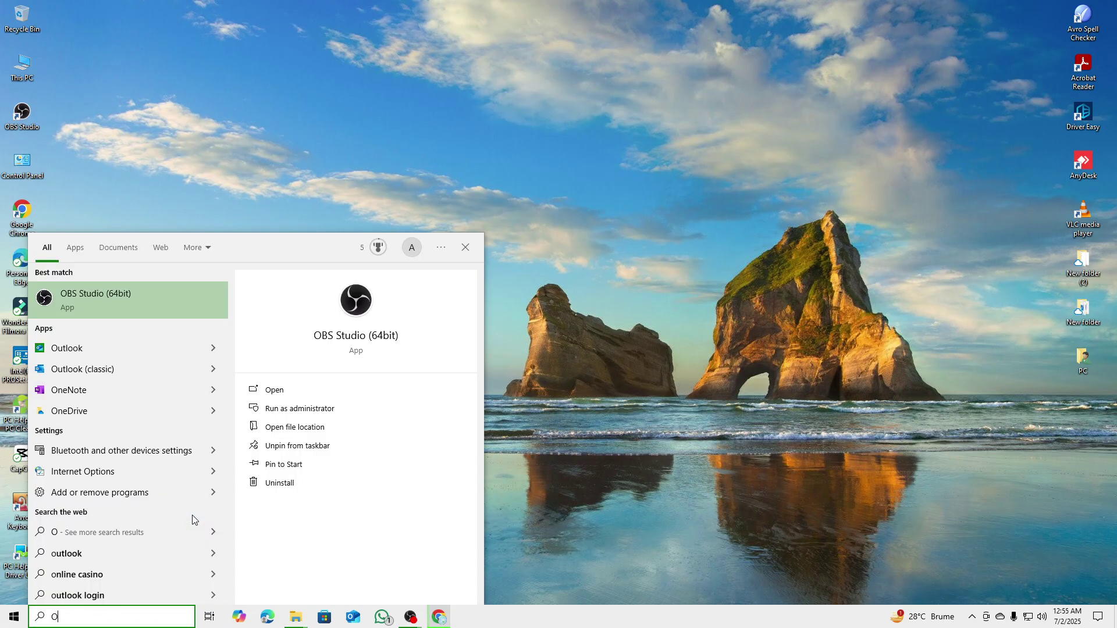
type("BS")
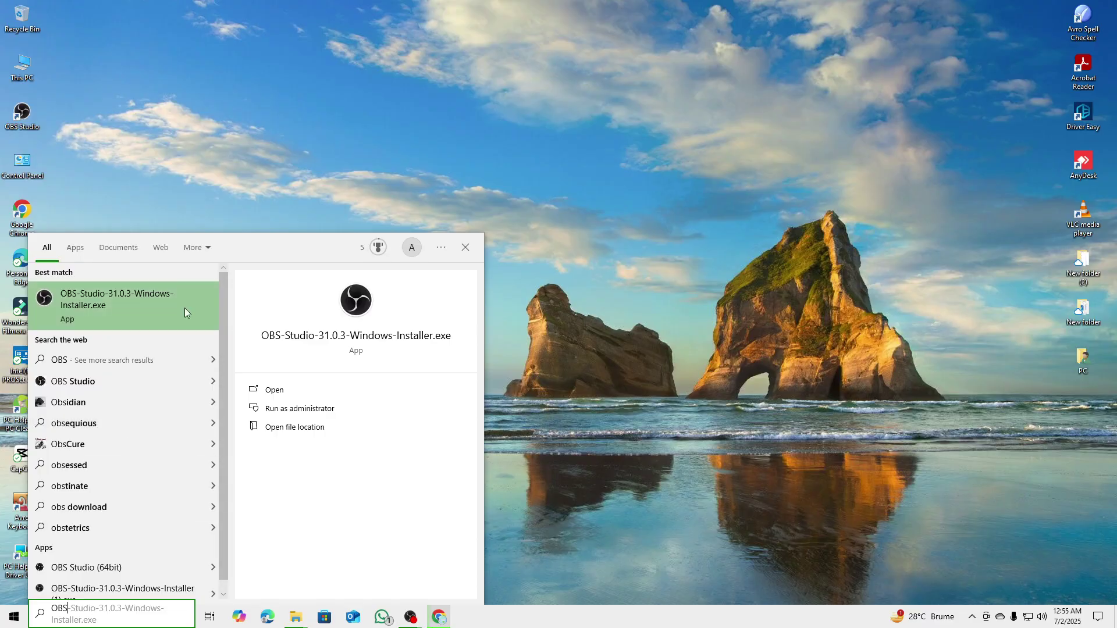
left_click(165, 302)
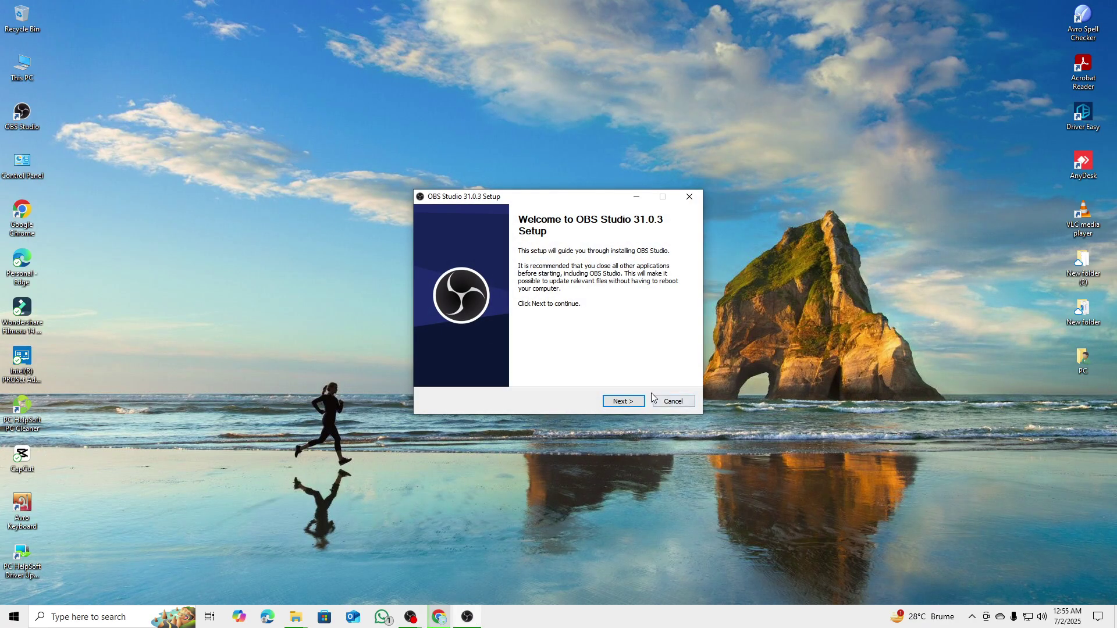
left_click(624, 401)
left_click(644, 345)
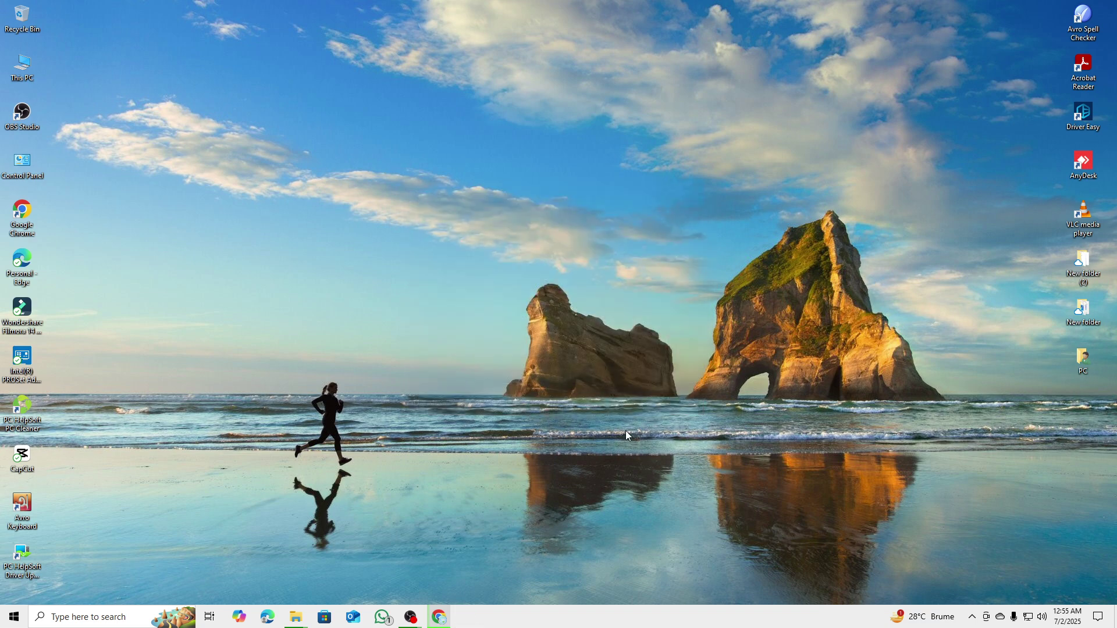
Step: Search Windows for the installed OBS Studio (64bit) app, open it and choose to launch another instance anyway
key("super")
type("O")
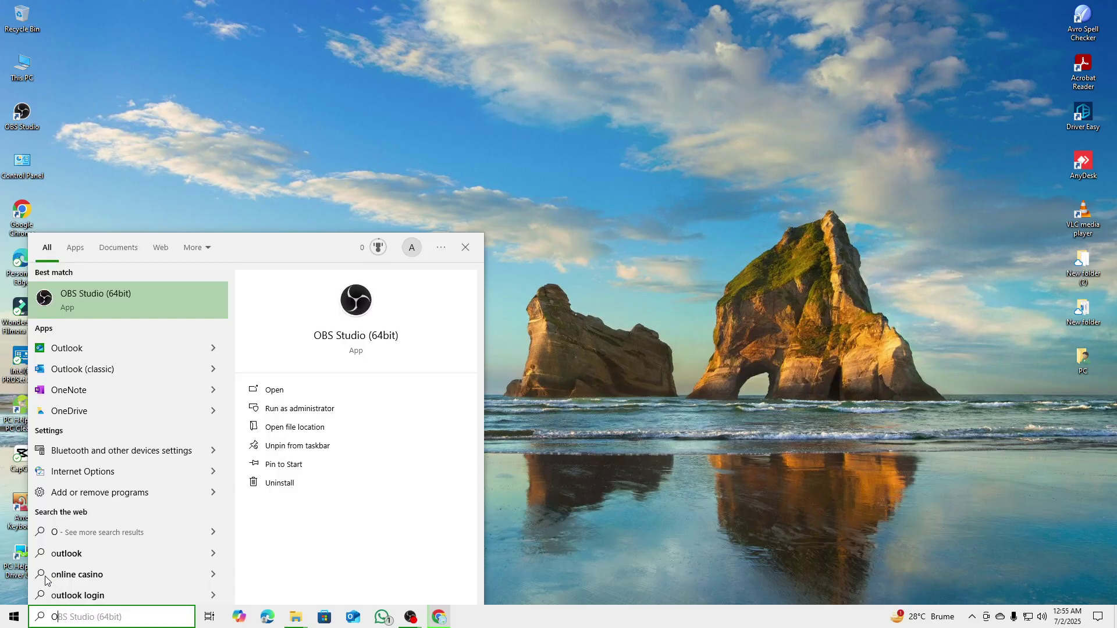
type("BS")
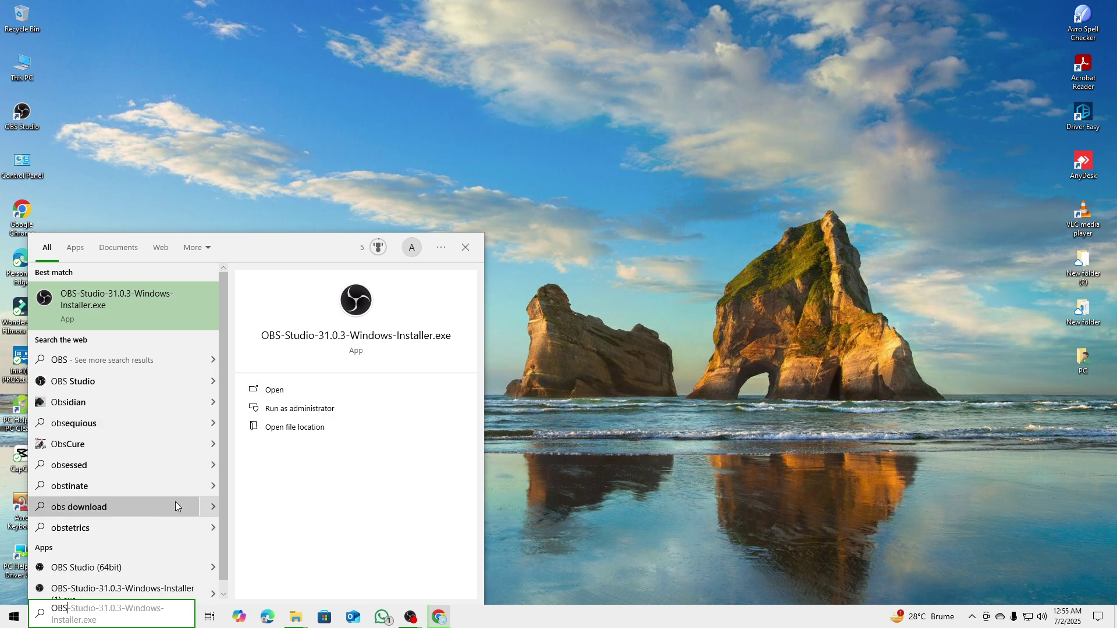
key("BackSpace")
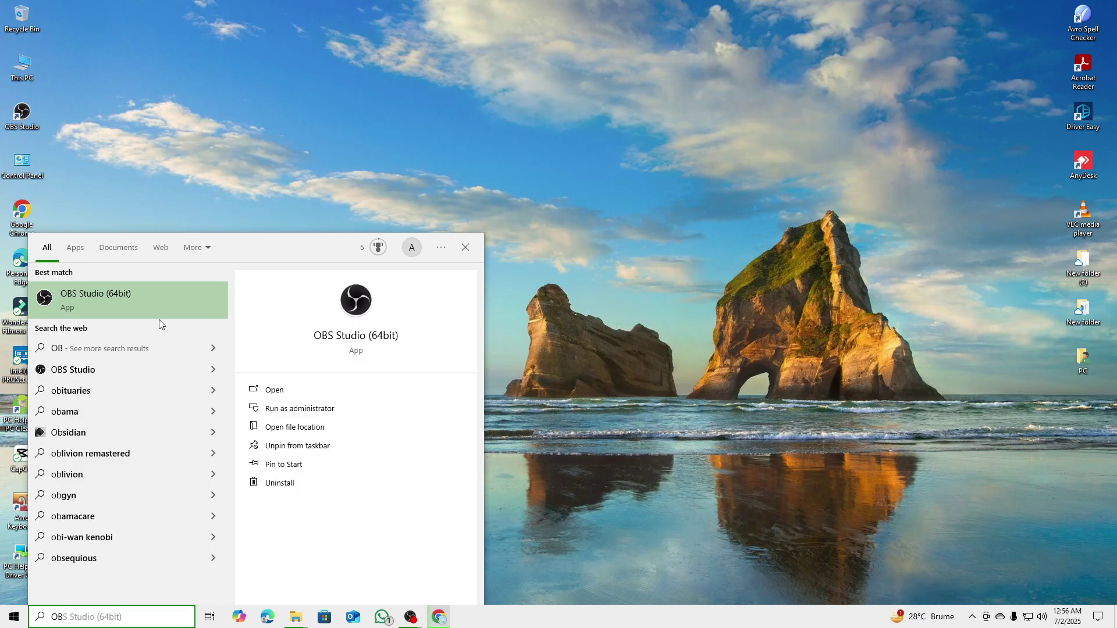
left_click(139, 286)
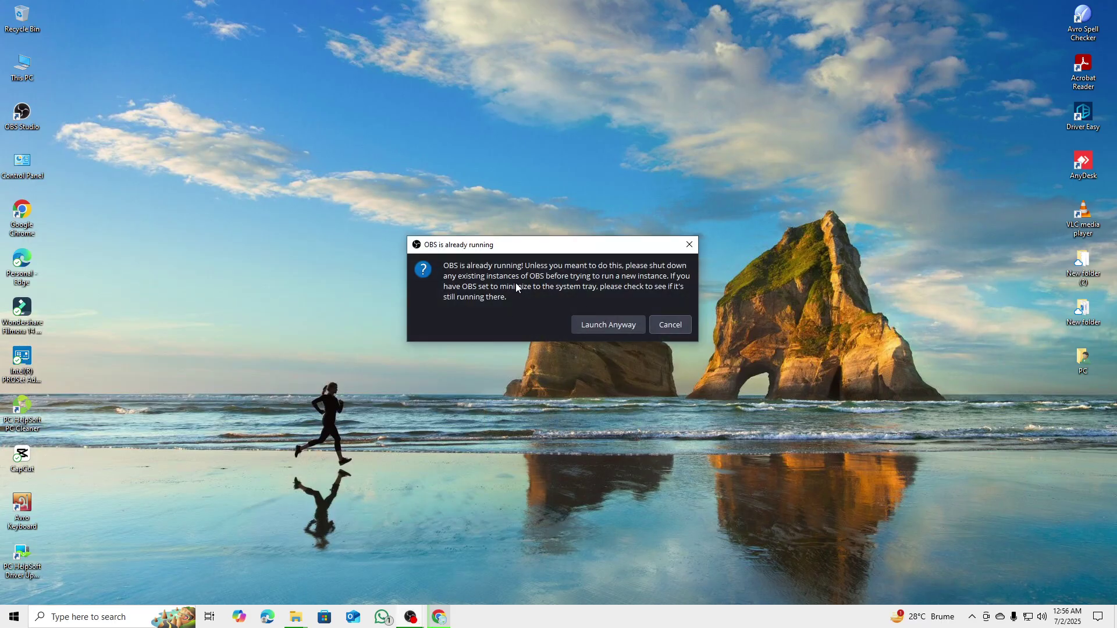
left_click(608, 327)
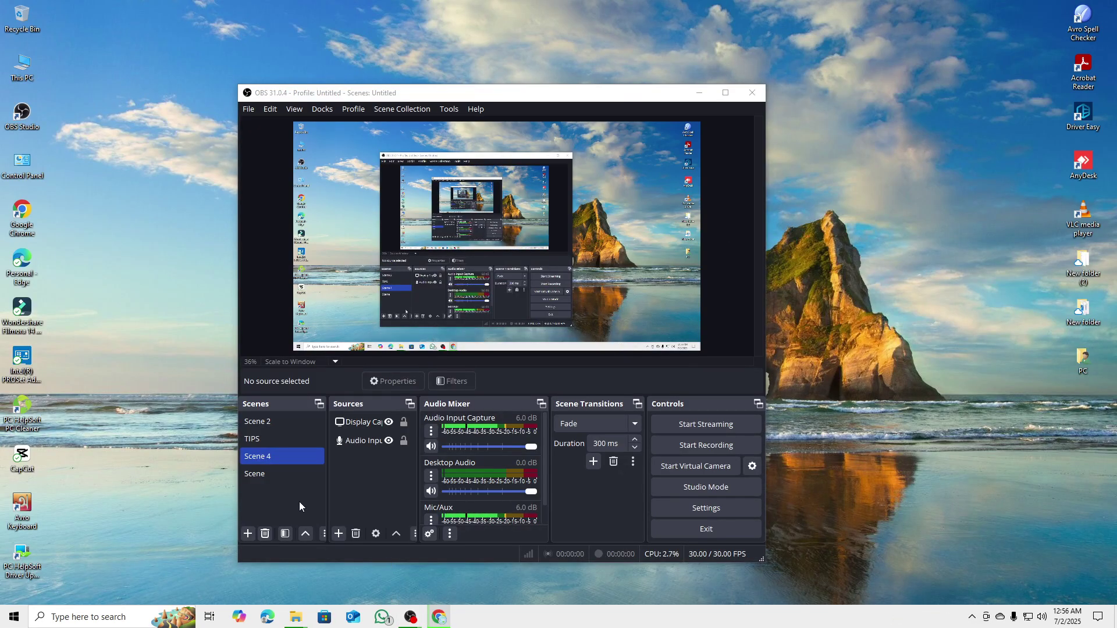
Step: Add a new scene to the Scenes list, accepting the suggested name
right_click(293, 477)
left_click(281, 509)
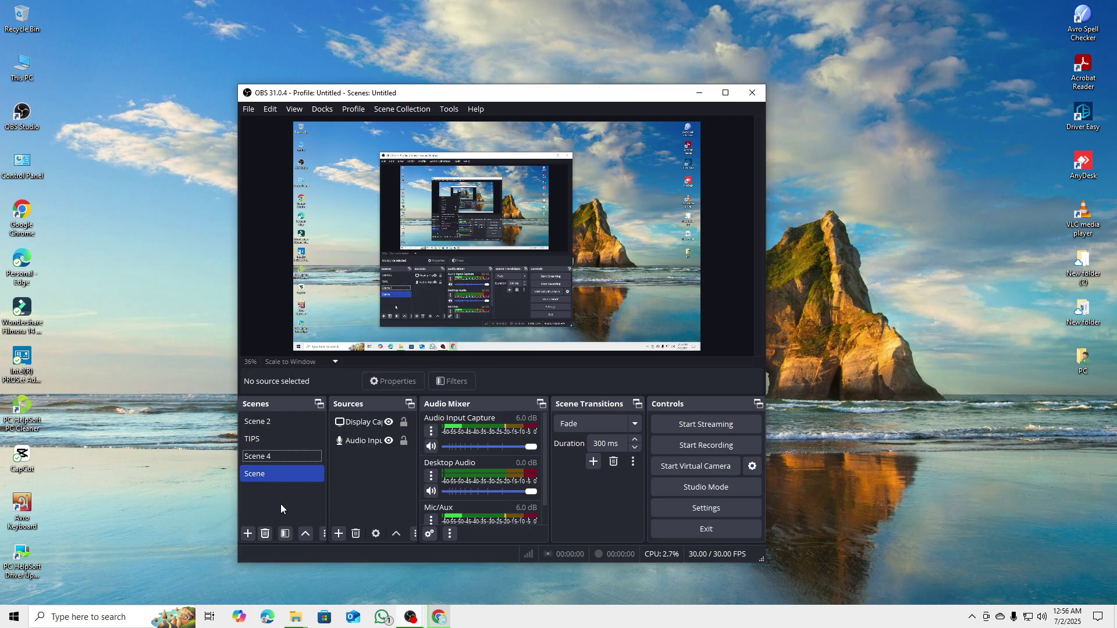
right_click(281, 505)
left_click(301, 515)
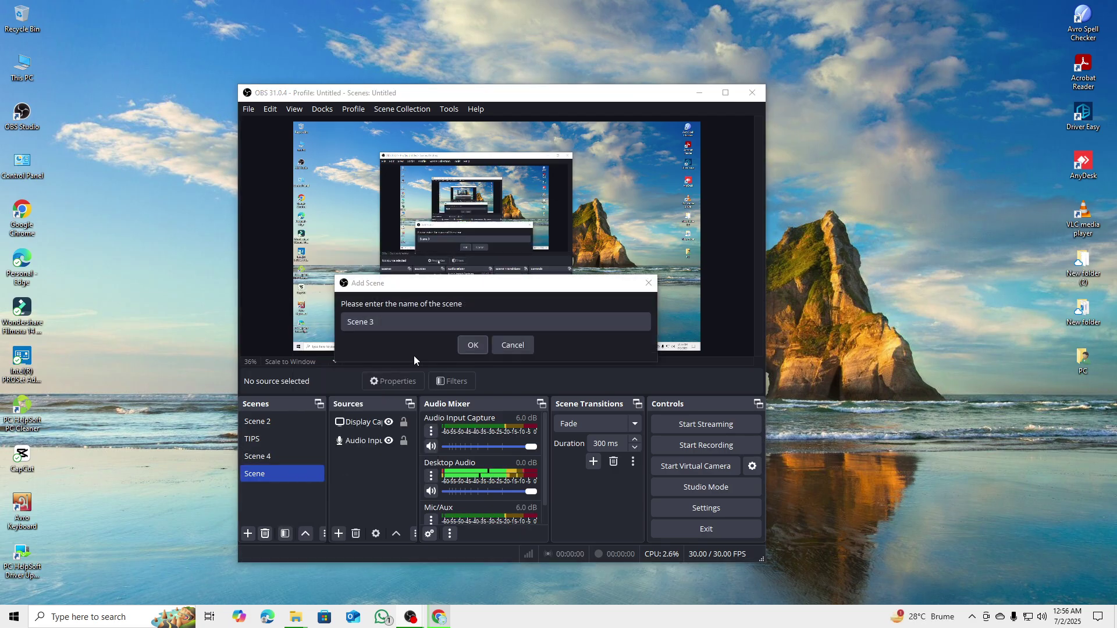
left_click(470, 345)
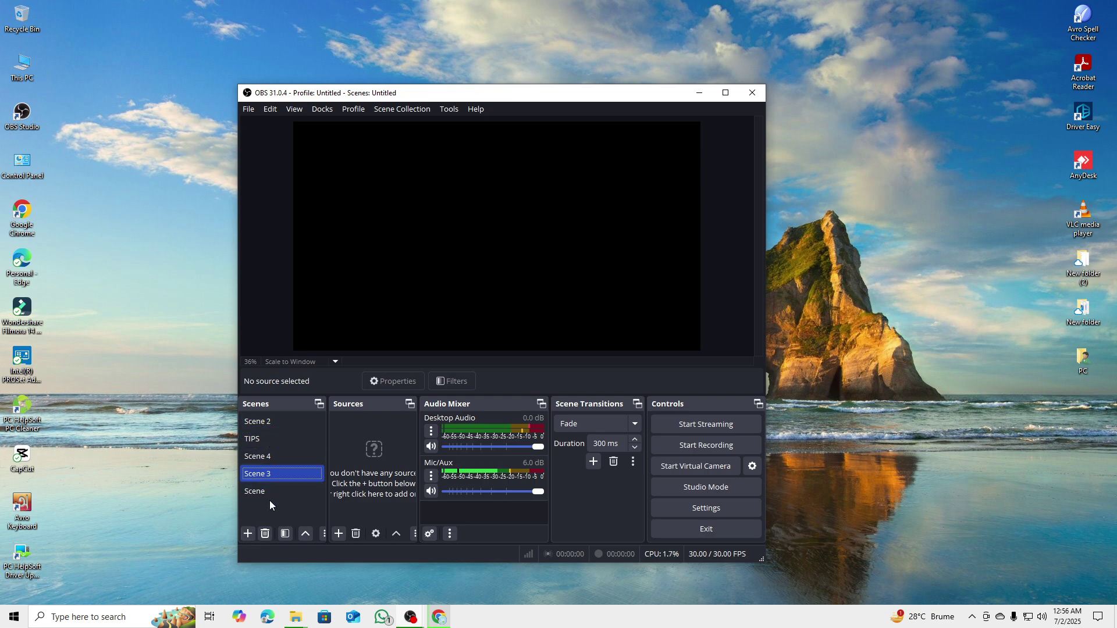
Step: Add another scene and name it "Scene 1"
left_click(247, 533)
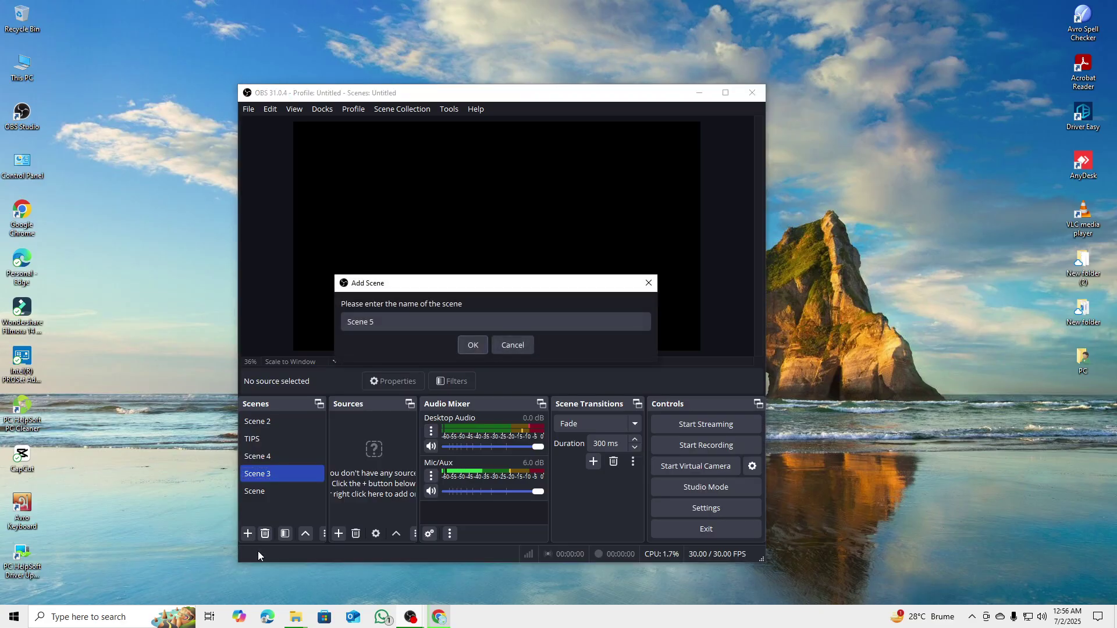
left_click(398, 325)
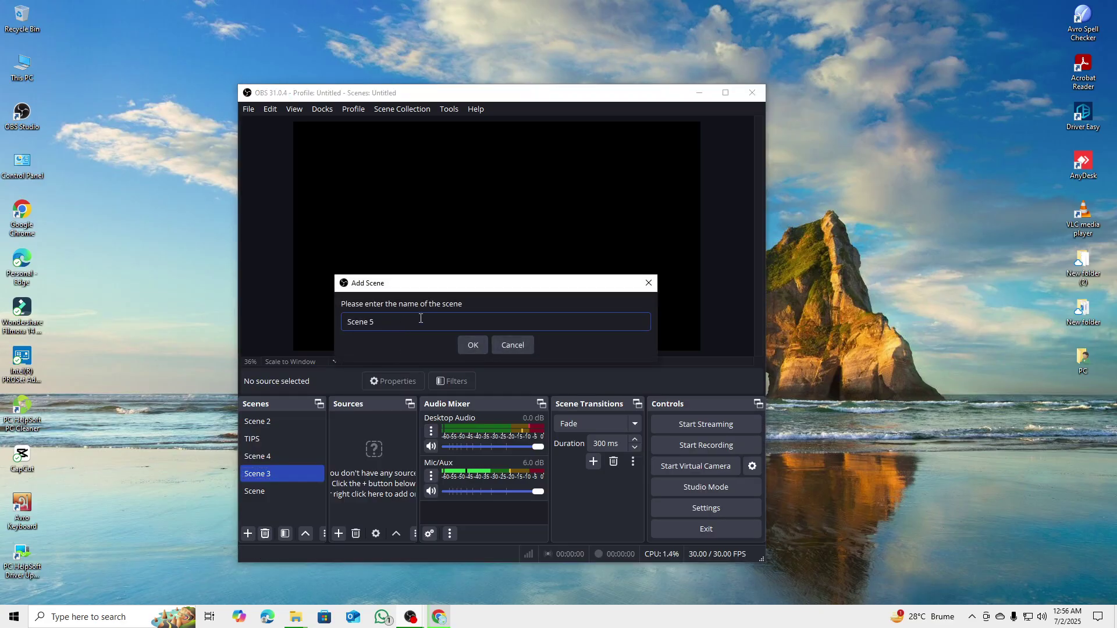
type("1.")
left_click(468, 347)
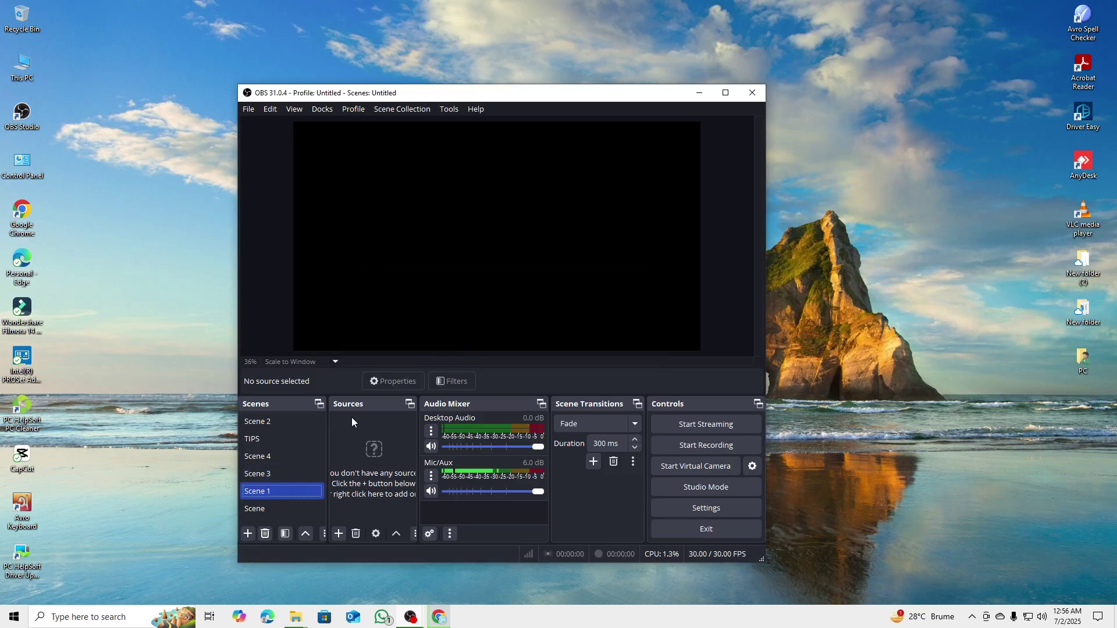
Step: Create a new Display Capture source in Scene 1, keeping the suggested name and leaving it visible
left_click(338, 533)
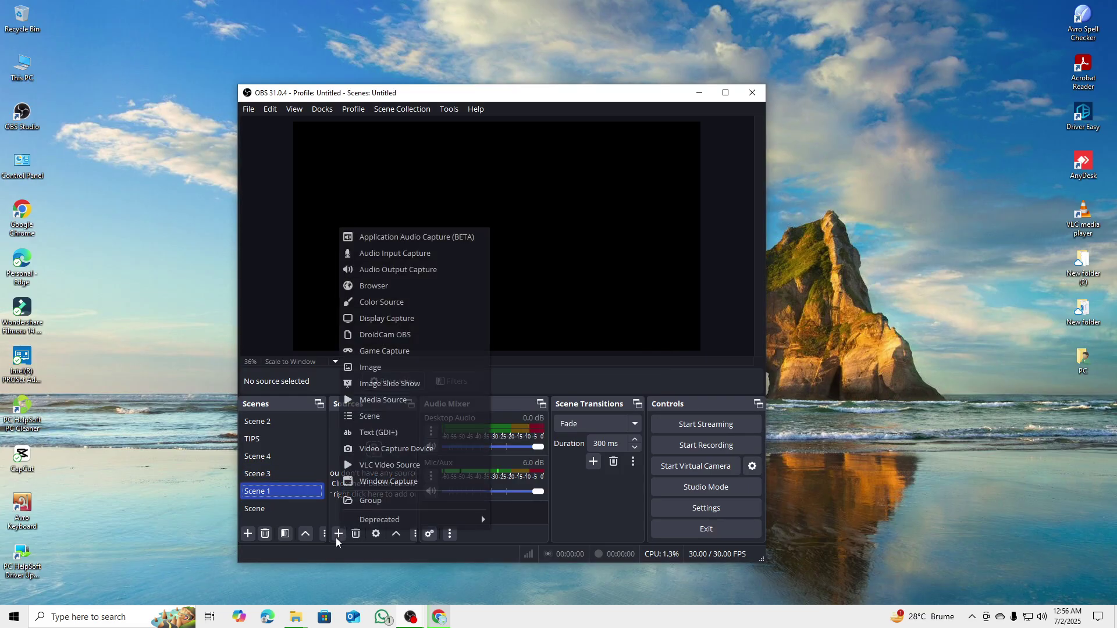
left_click(420, 318)
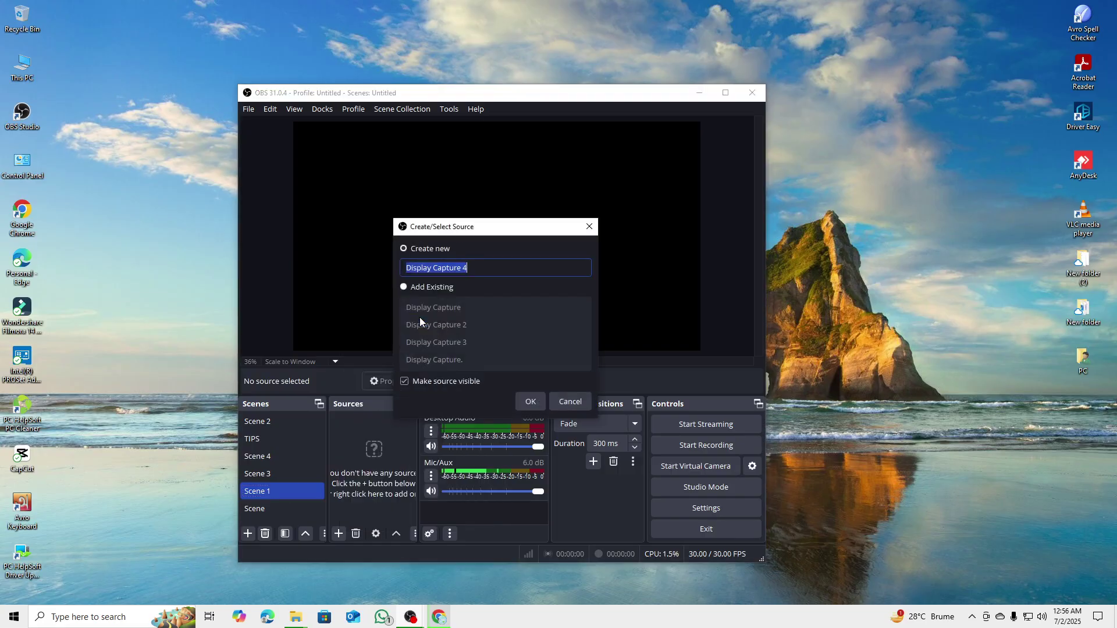
left_click(529, 401)
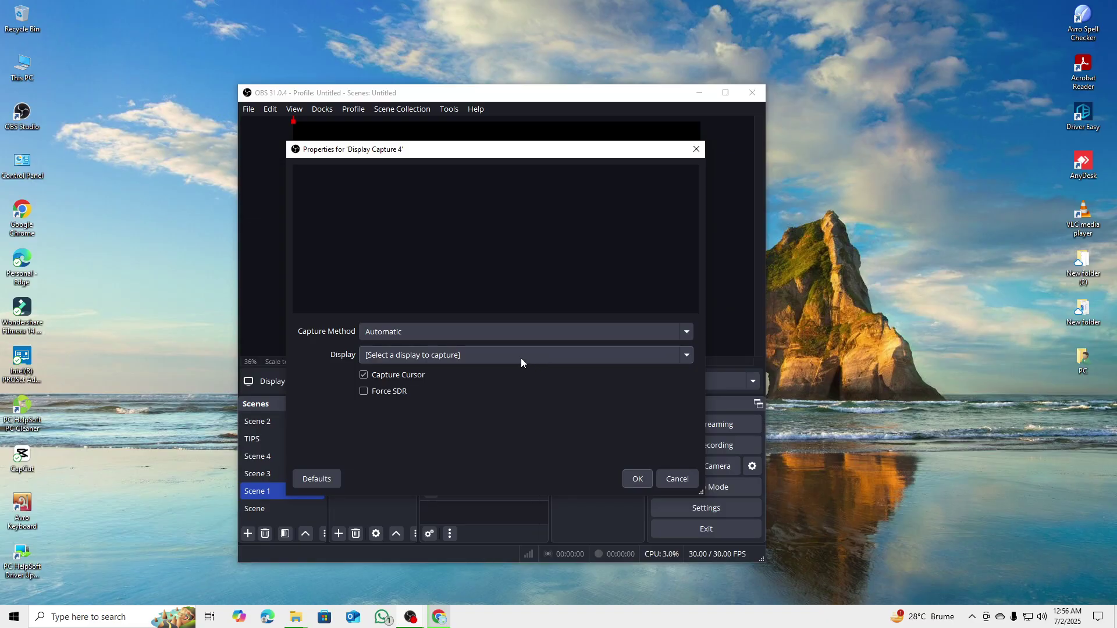
Step: Keep the capture method on Automatic and set the captured display to LG FULL HD: 1920x1080 @ 0,0 (Primary Monitor)
left_click(497, 333)
left_click(496, 340)
left_click(492, 330)
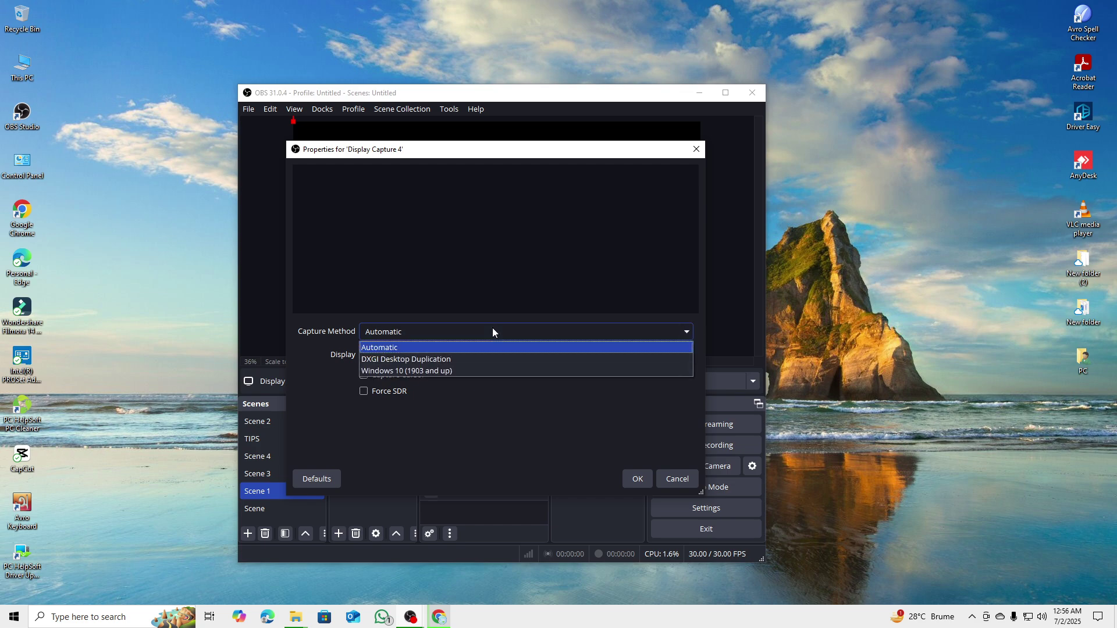
left_click(491, 347)
left_click(491, 356)
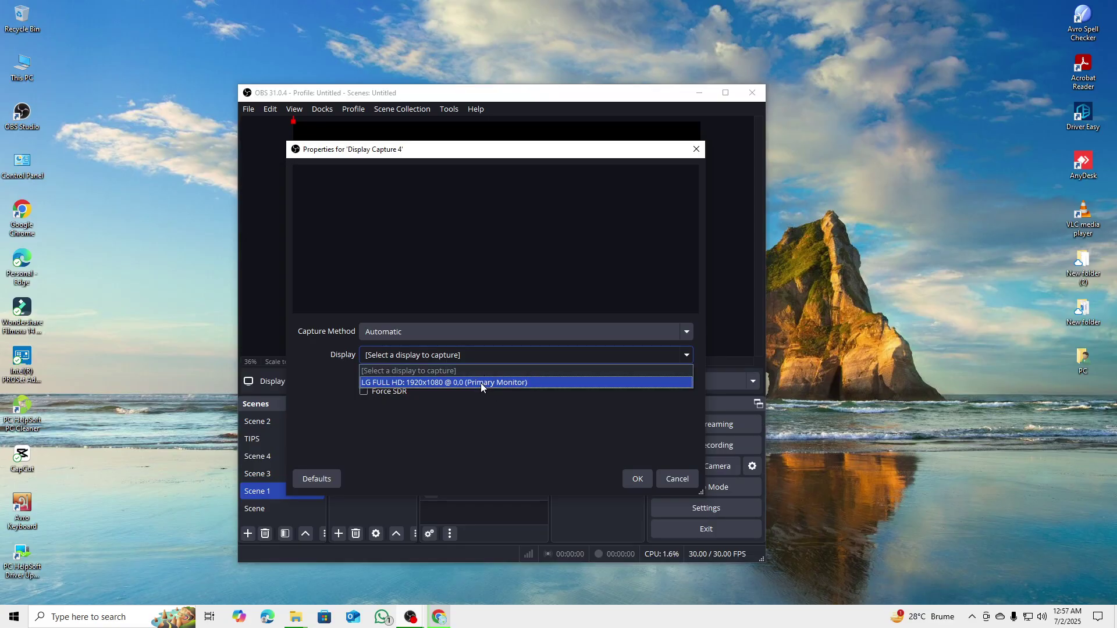
left_click(425, 383)
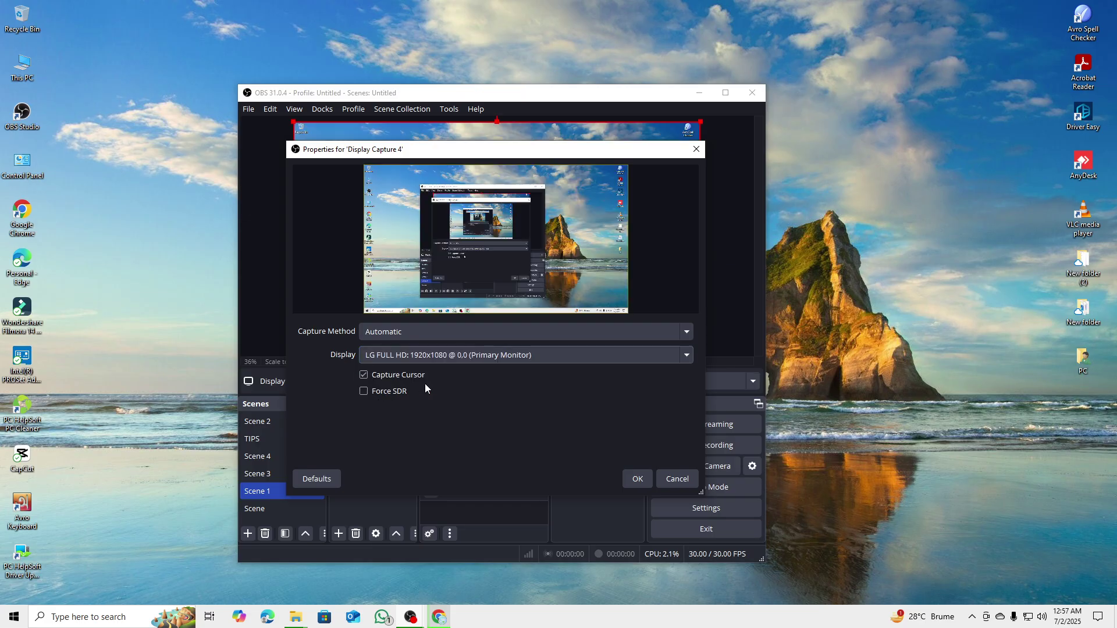
left_click(638, 480)
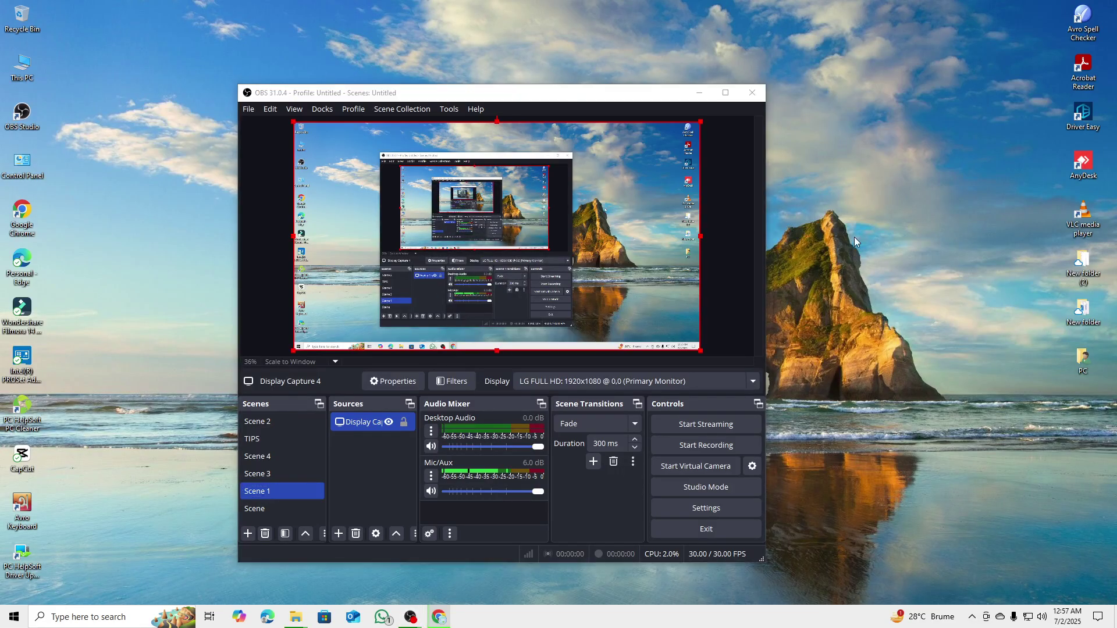
Step: Start recording the screen with Scene 1's display capture
left_click(731, 275)
left_click(578, 259)
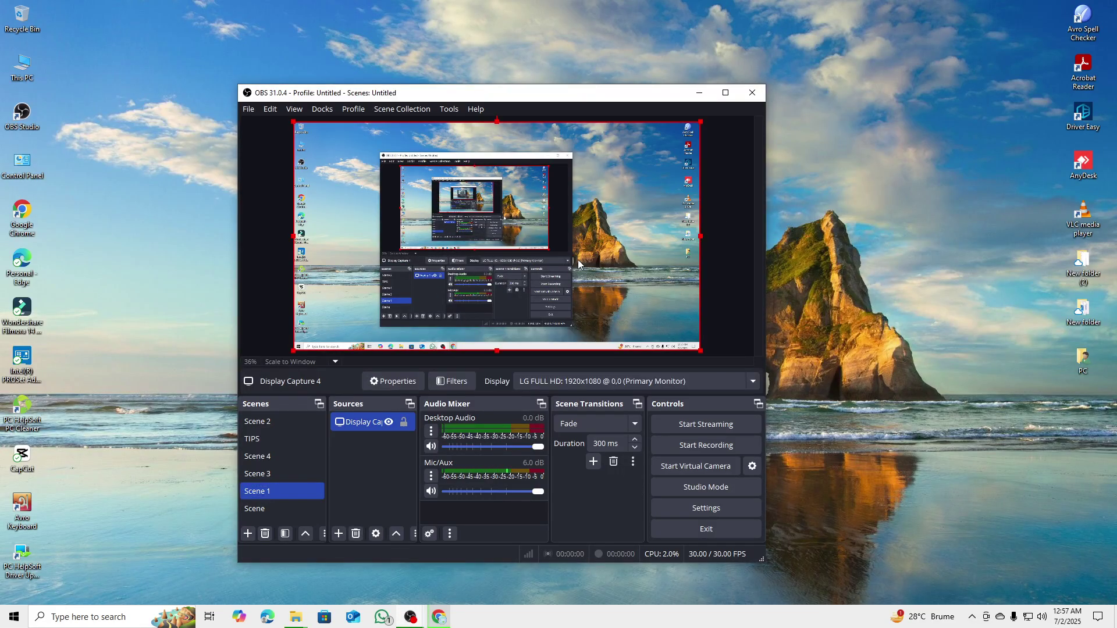
left_click(717, 449)
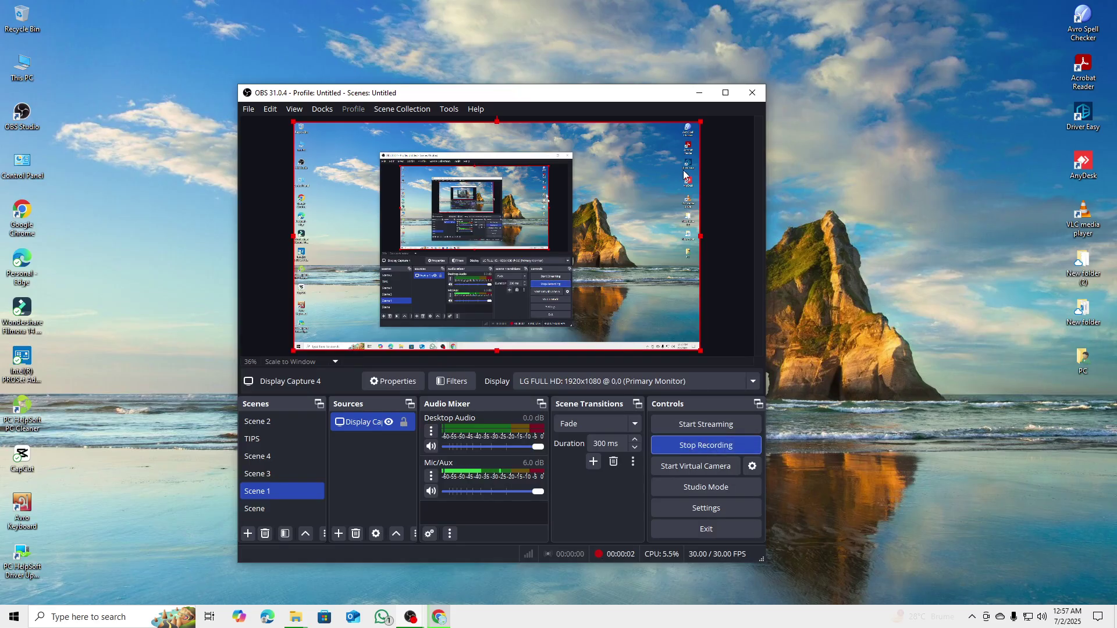
Step: Minimize OBS Studio while it records, restore its window, and stop the recording
left_click(699, 93)
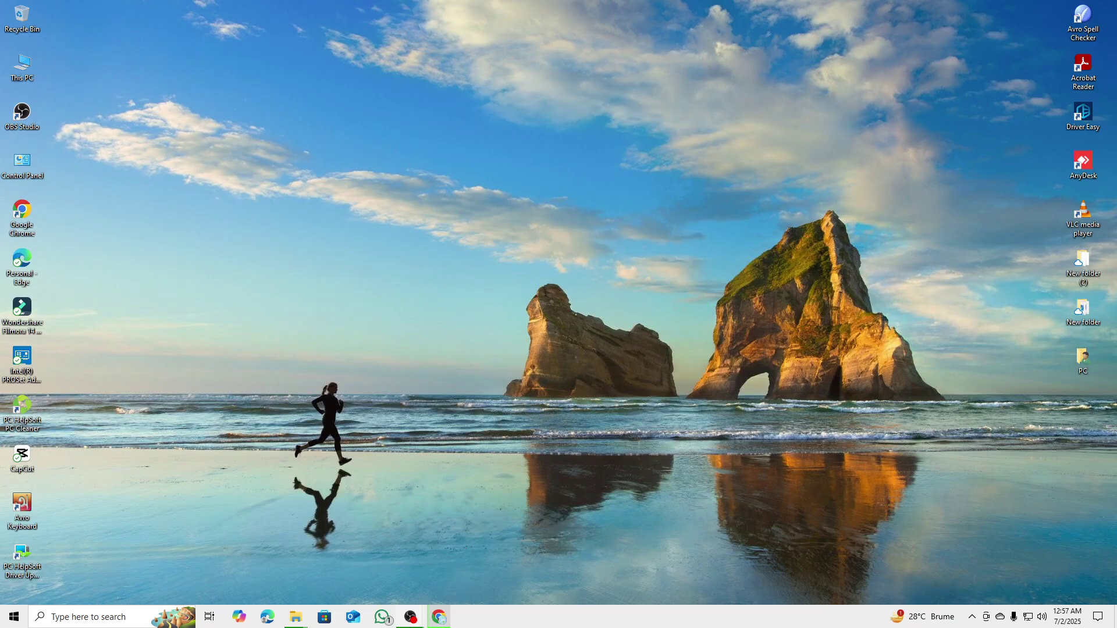
mouse_move(410, 617)
left_click(501, 571)
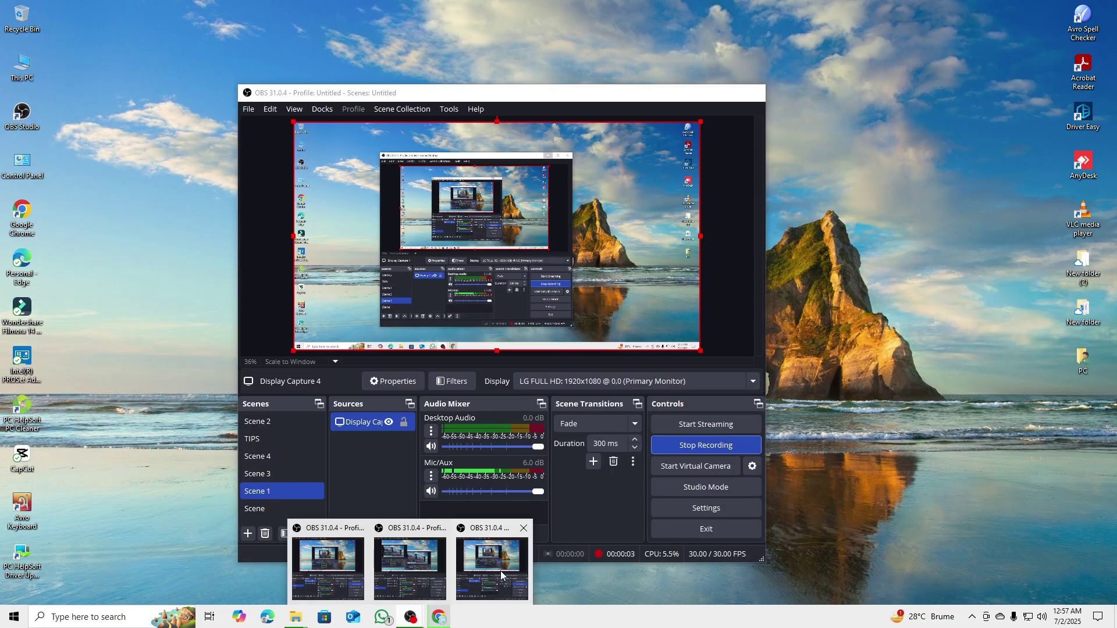
left_click(675, 445)
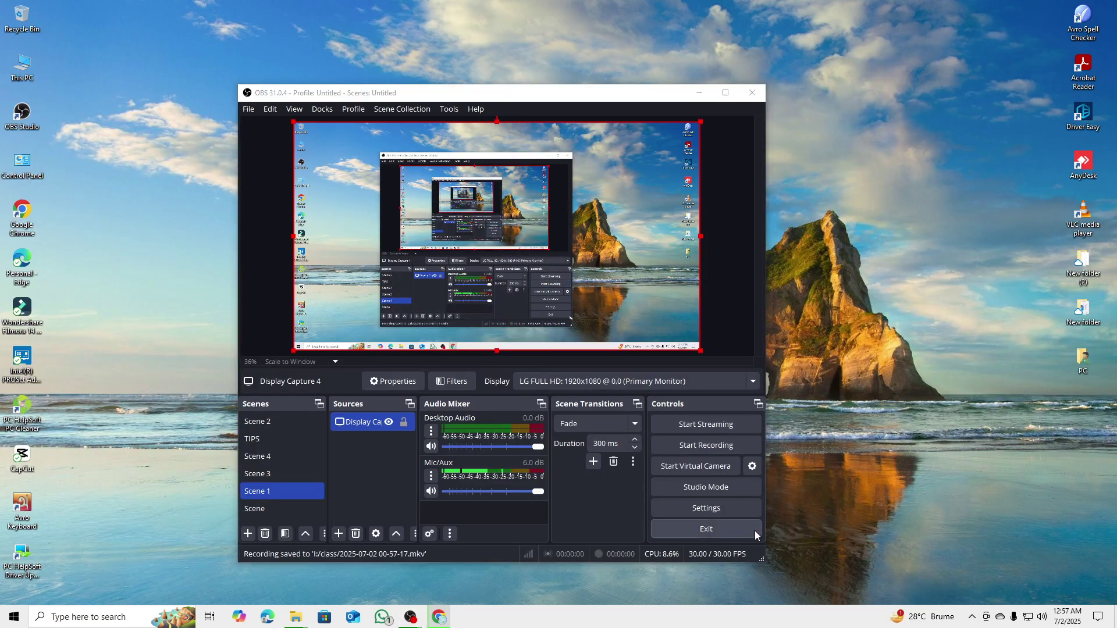
Step: Open the settings and review the Video options, the Output recording options with the recording path, and the drives in This PC
left_click(694, 508)
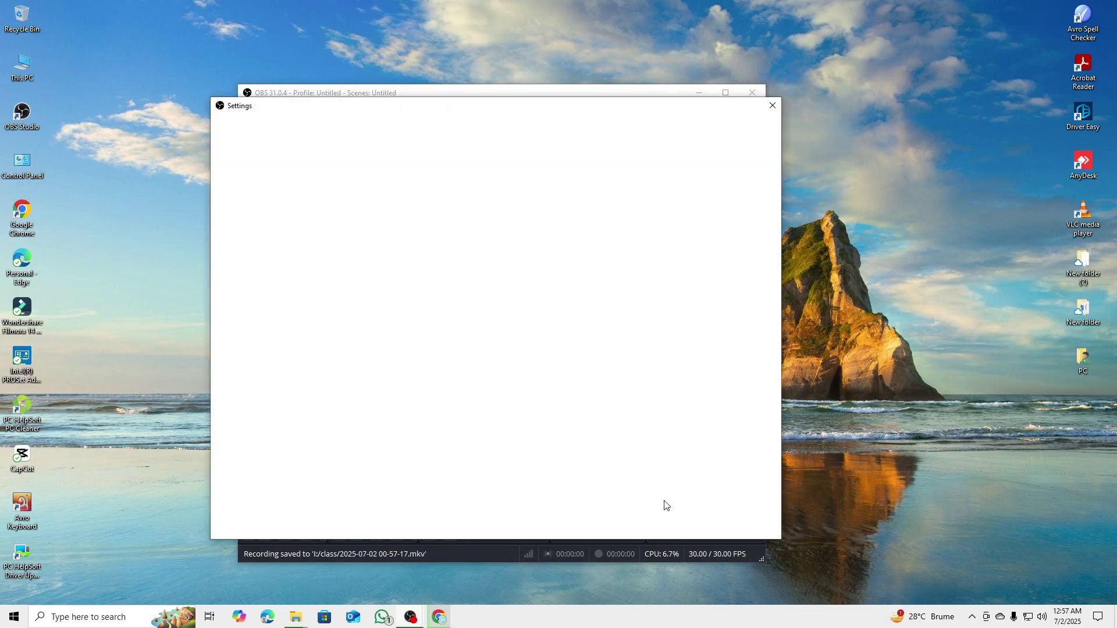
left_click(282, 233)
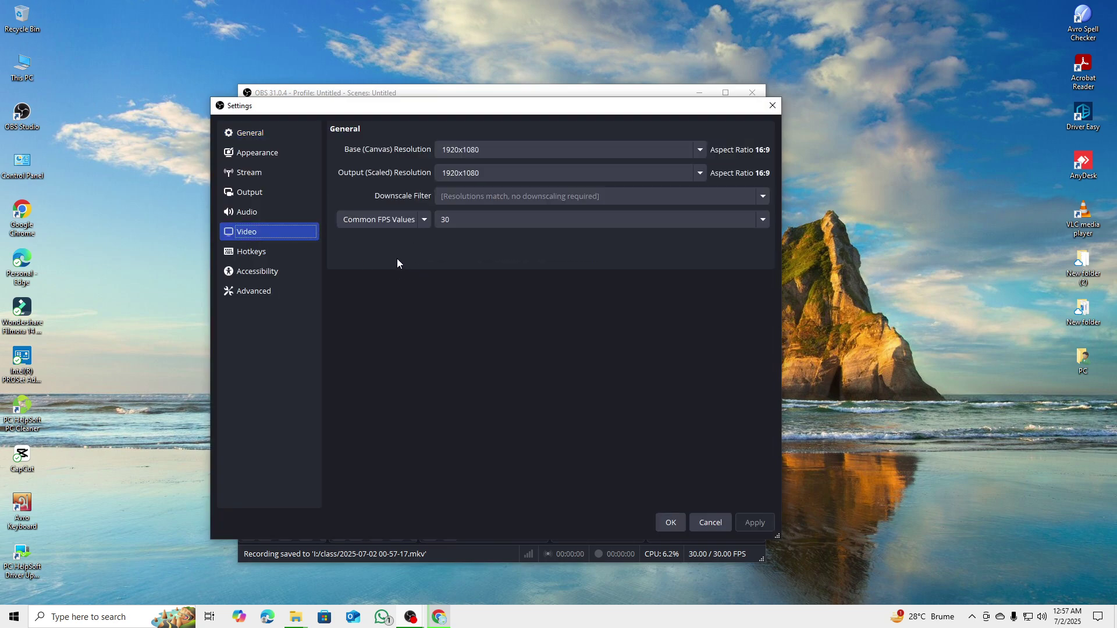
left_click(284, 190)
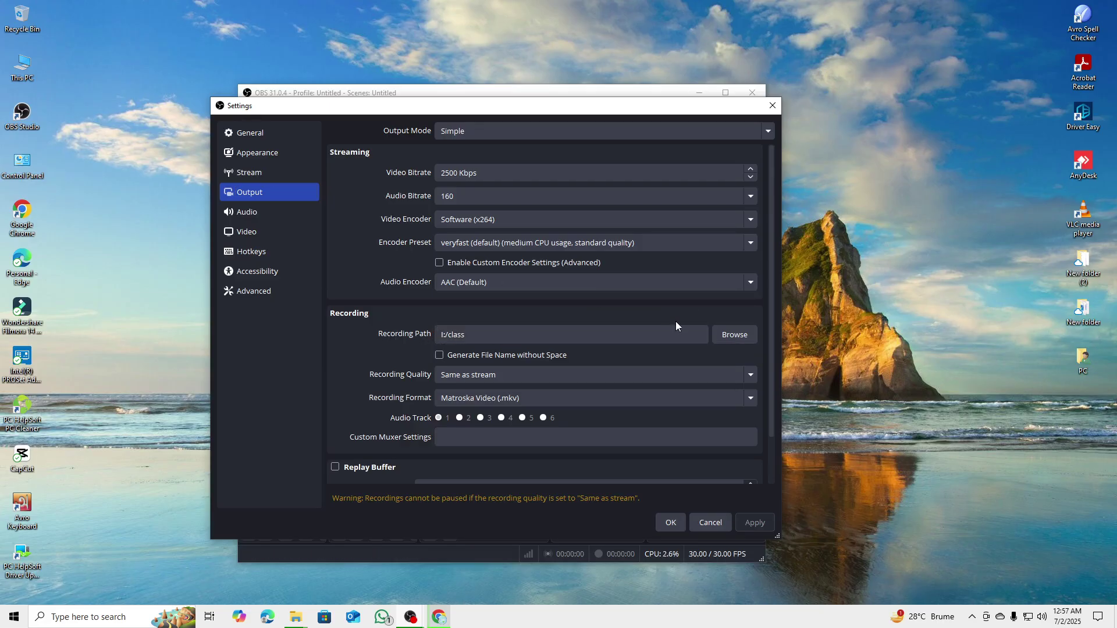
double_click(22, 65)
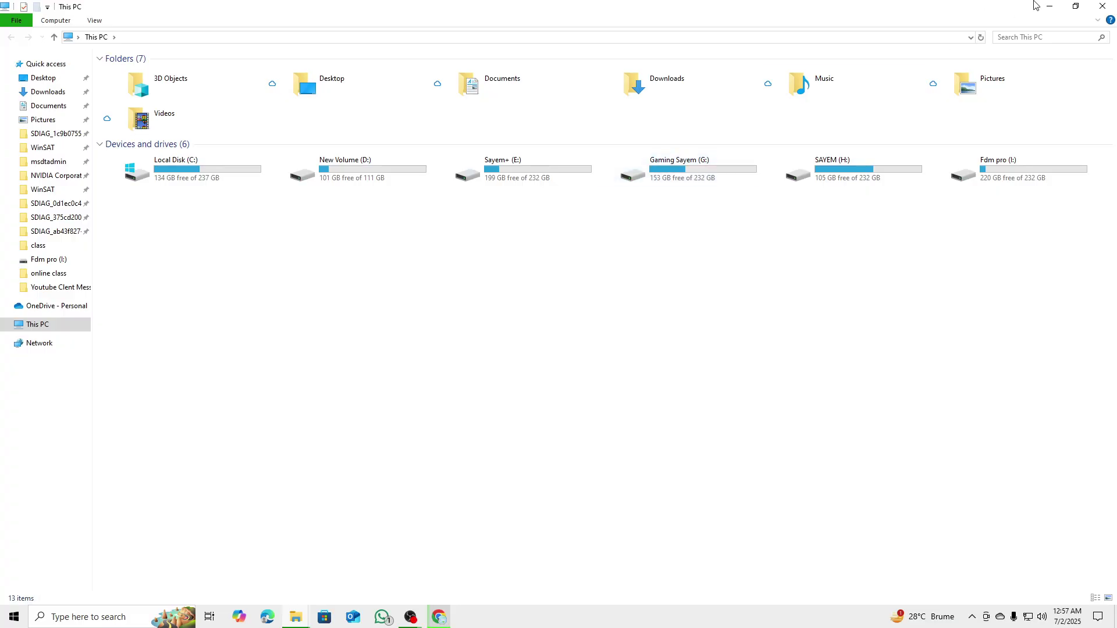
left_click(1103, 5)
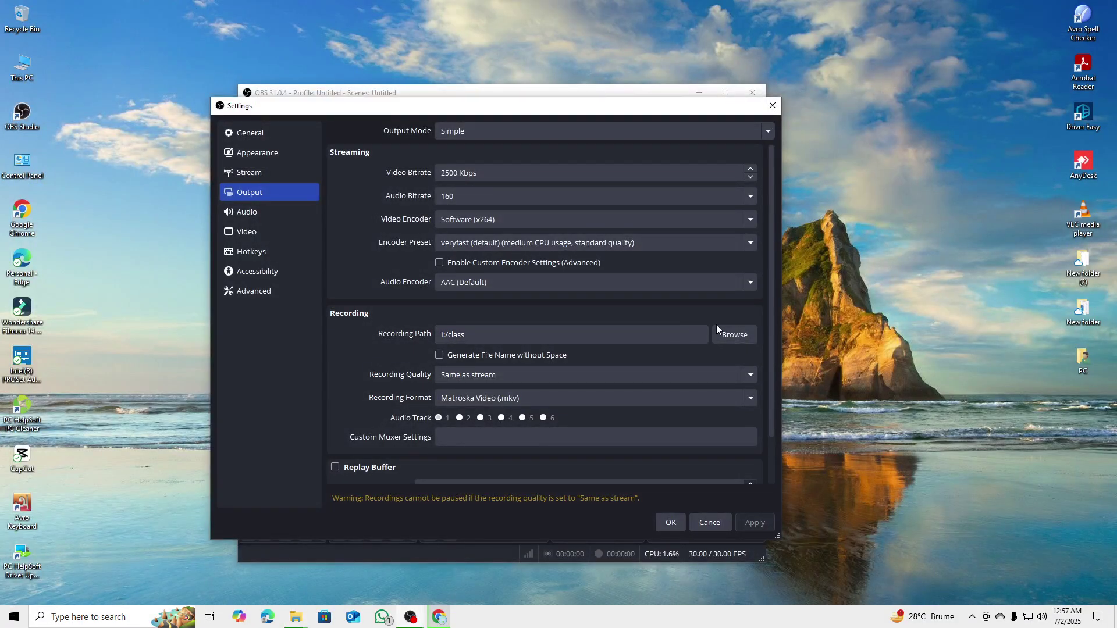
Step: Create a folder named OBS on Fdm pro (I:) while browsing for the recording path, and leave the folder selection and settings without saving
left_click(734, 335)
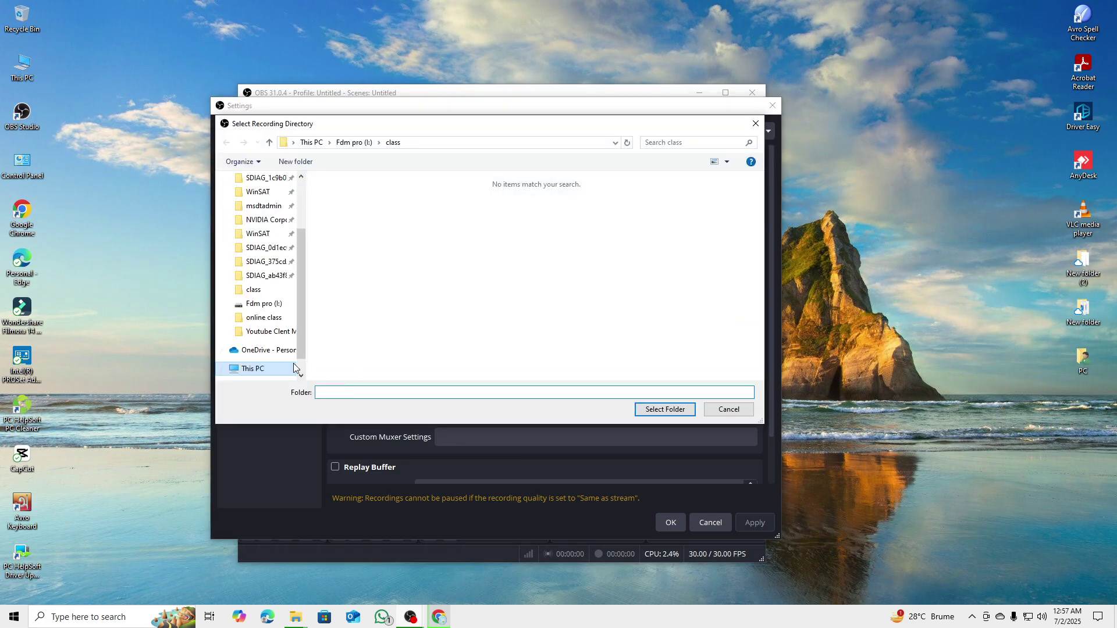
left_click(252, 355)
scroll(581, 326, "down", 3)
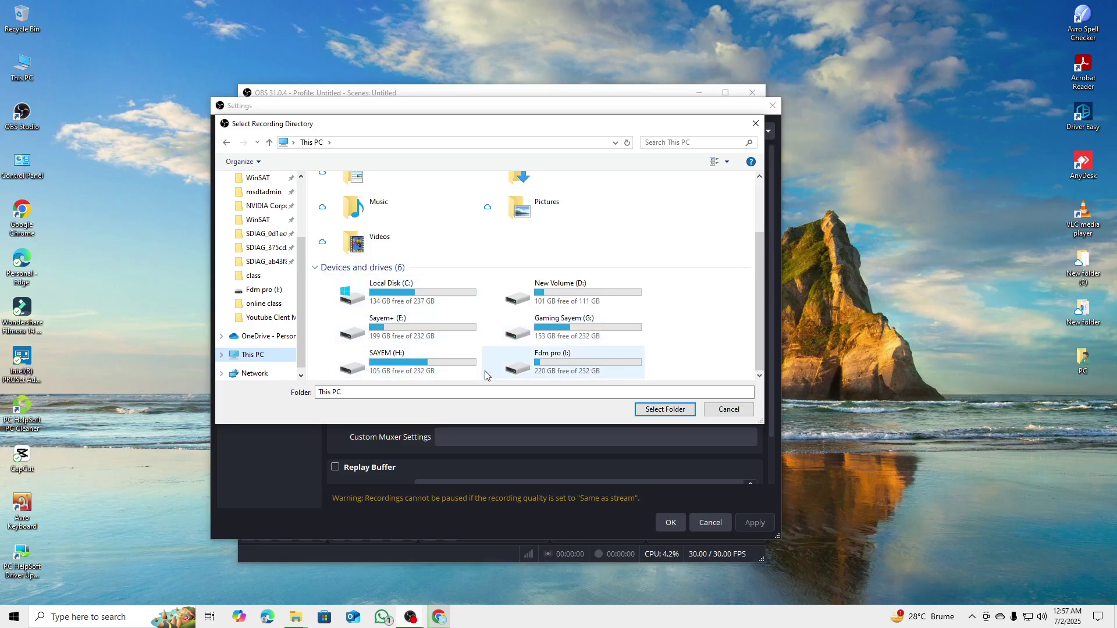
double_click(592, 370)
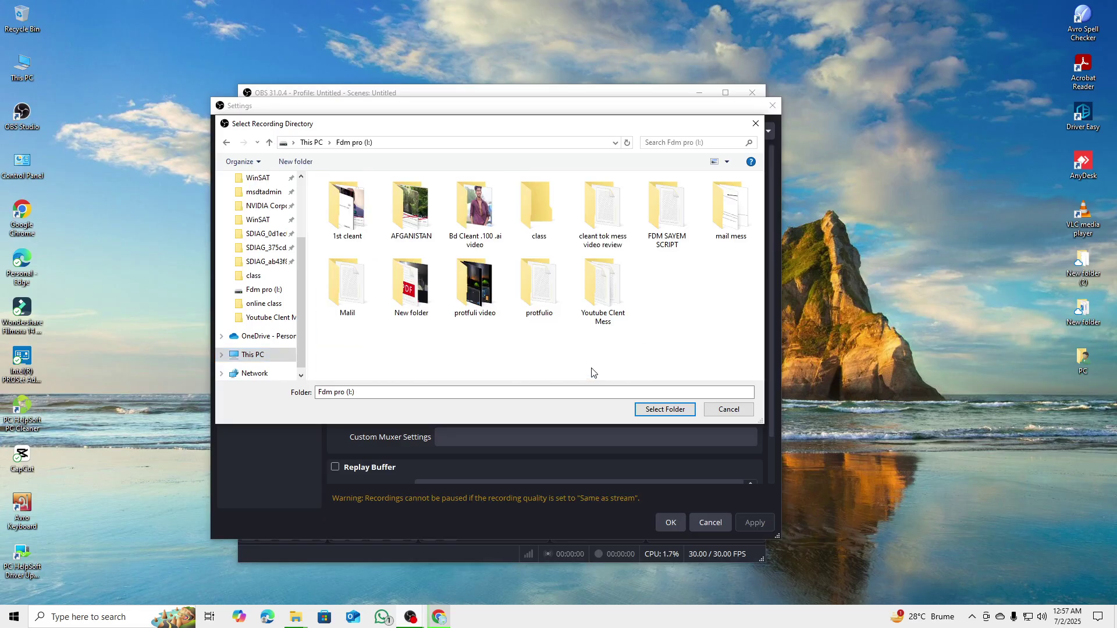
right_click(508, 340)
mouse_move(559, 444)
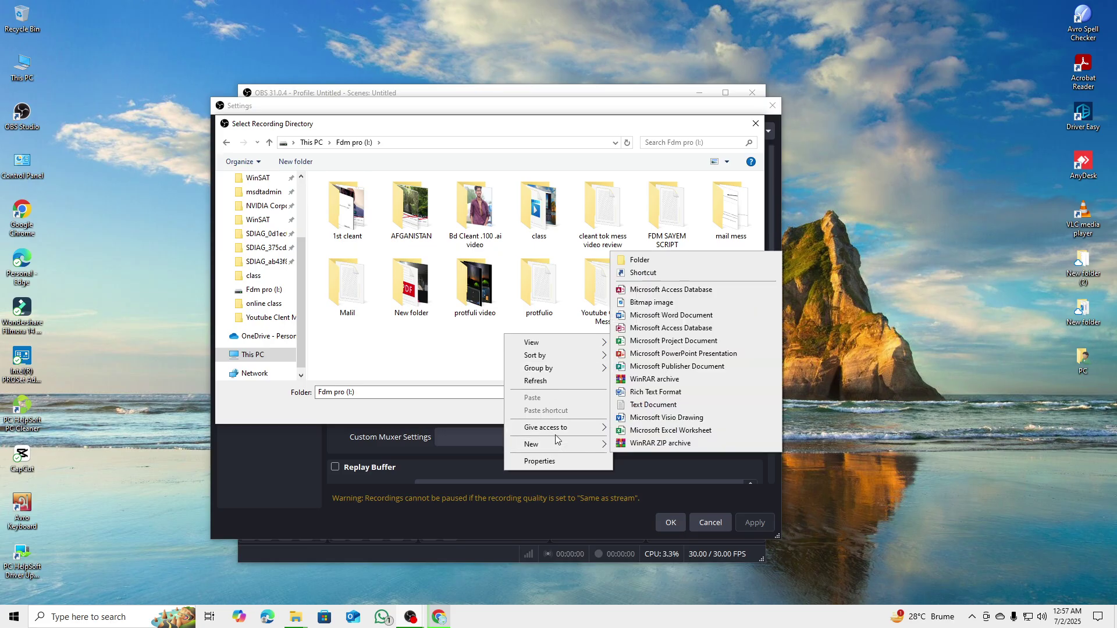
left_click(655, 260)
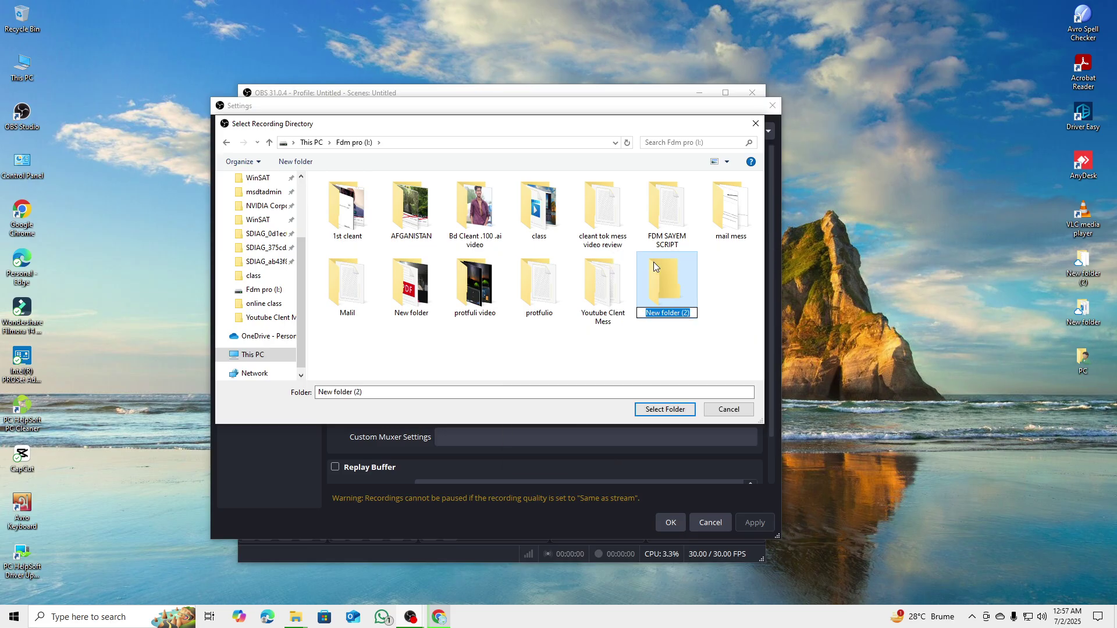
type("OB")
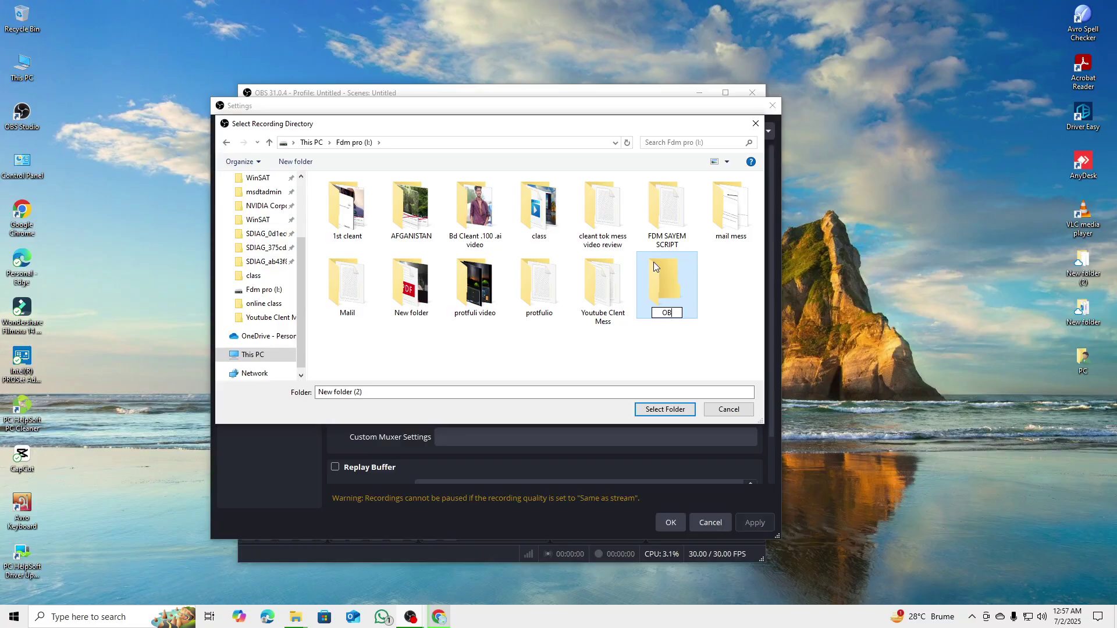
type("S")
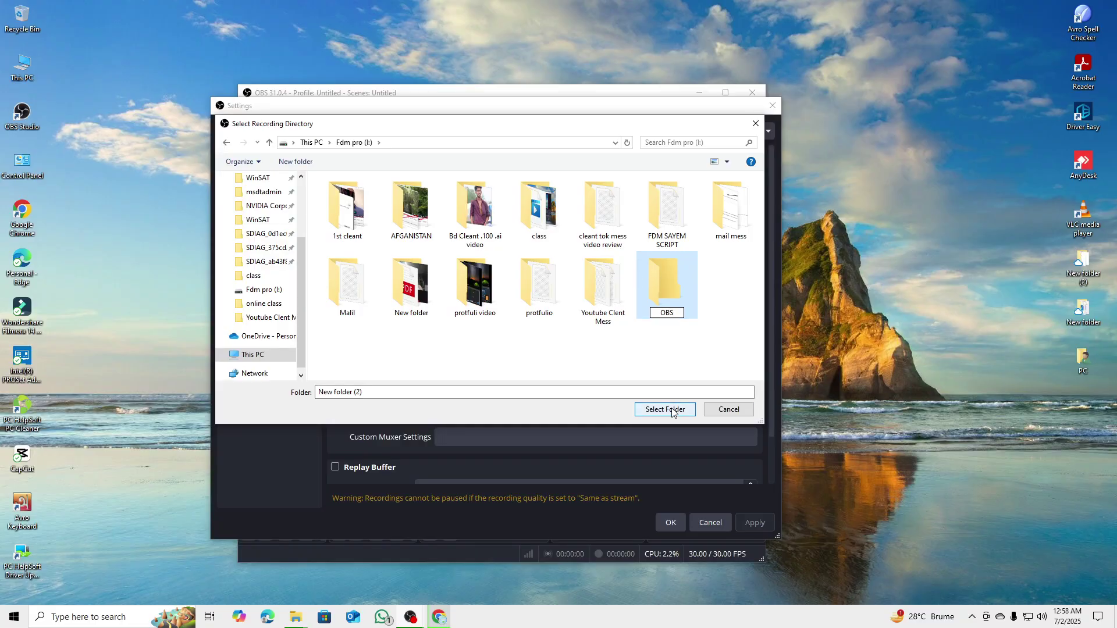
left_click(726, 410)
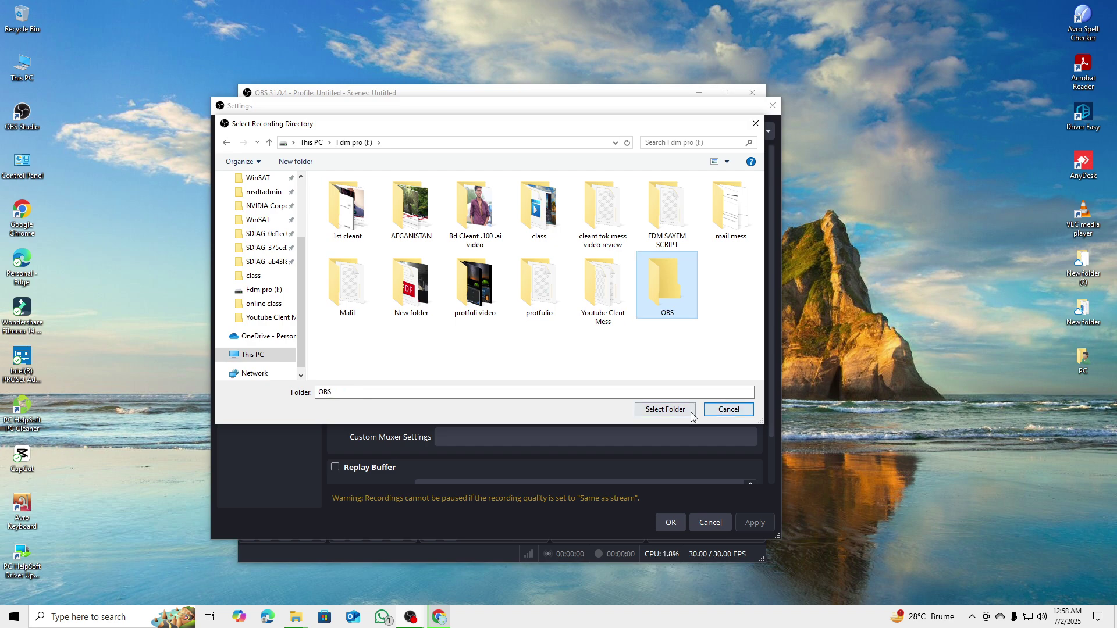
left_click(733, 409)
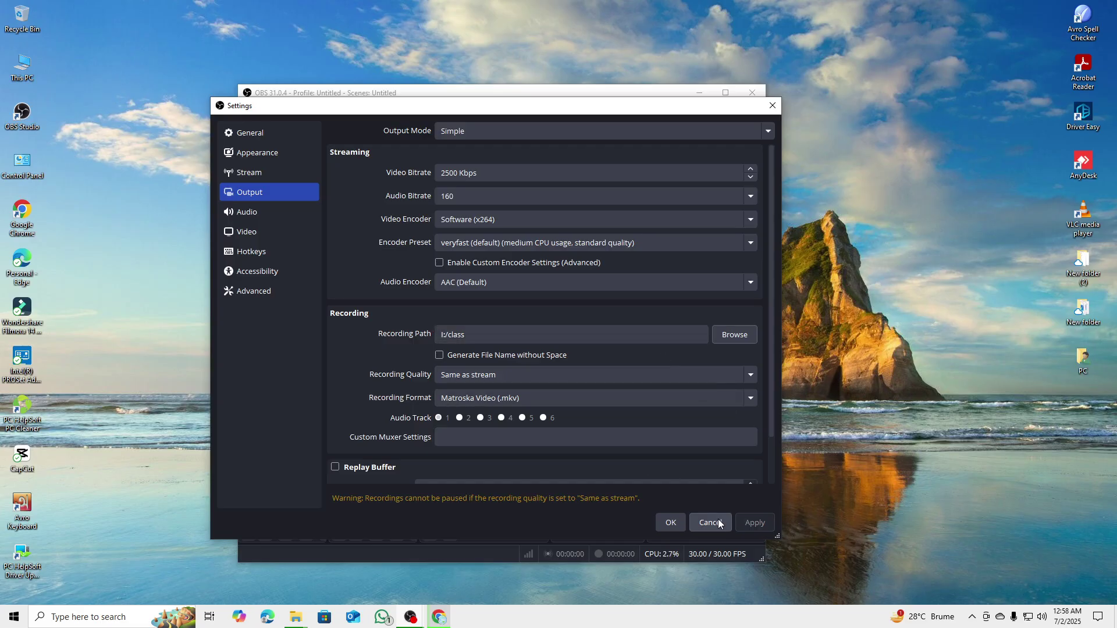
left_click(720, 523)
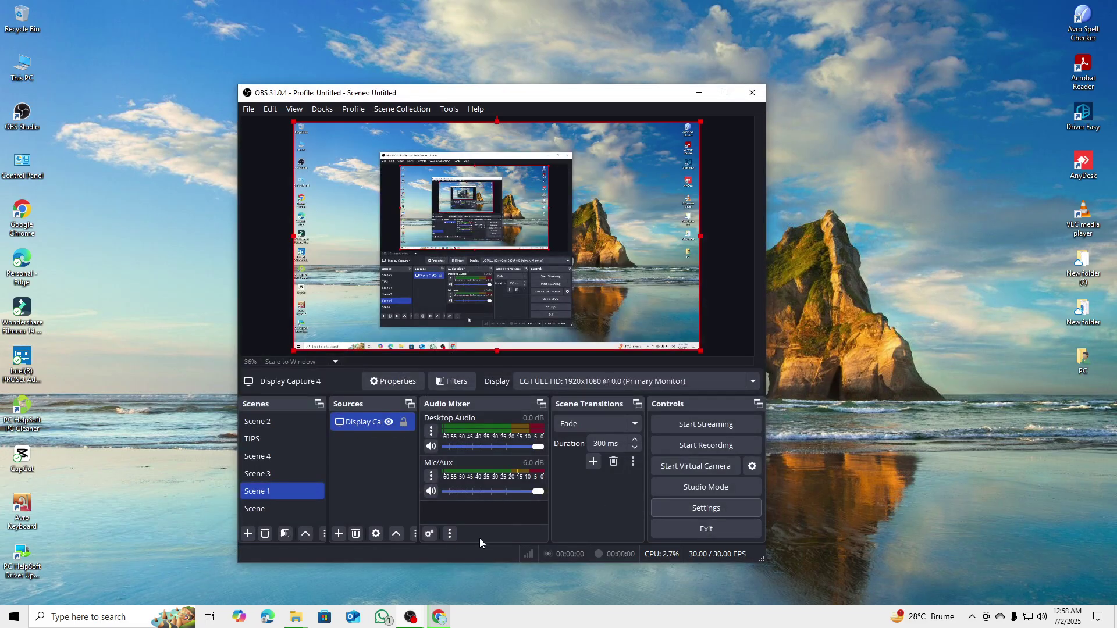
right_click(169, 263)
left_click(212, 296)
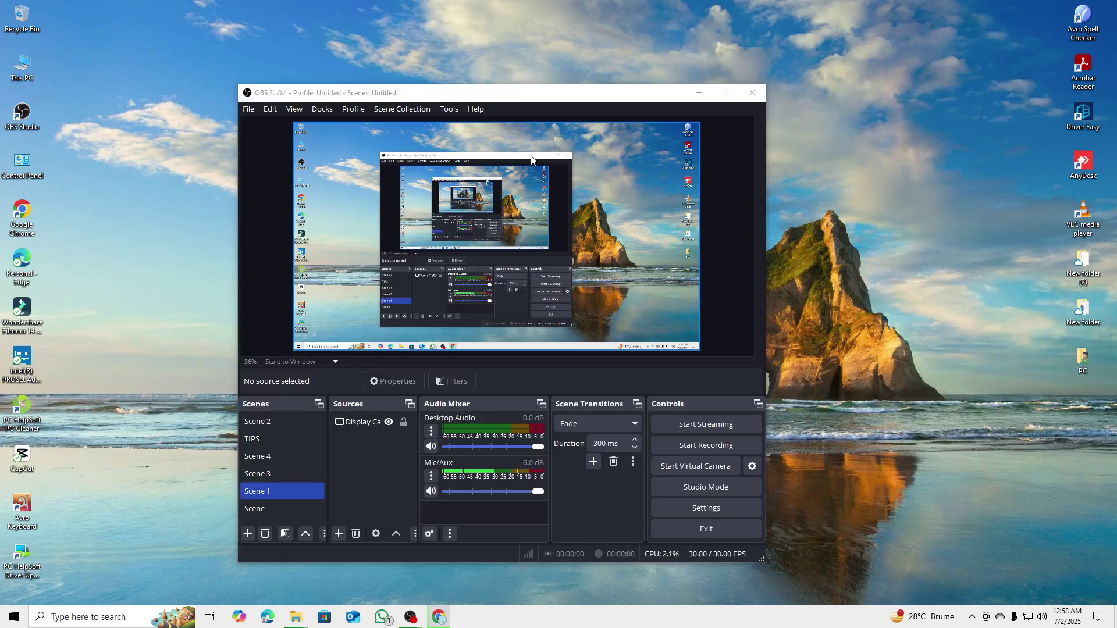
left_click(725, 93)
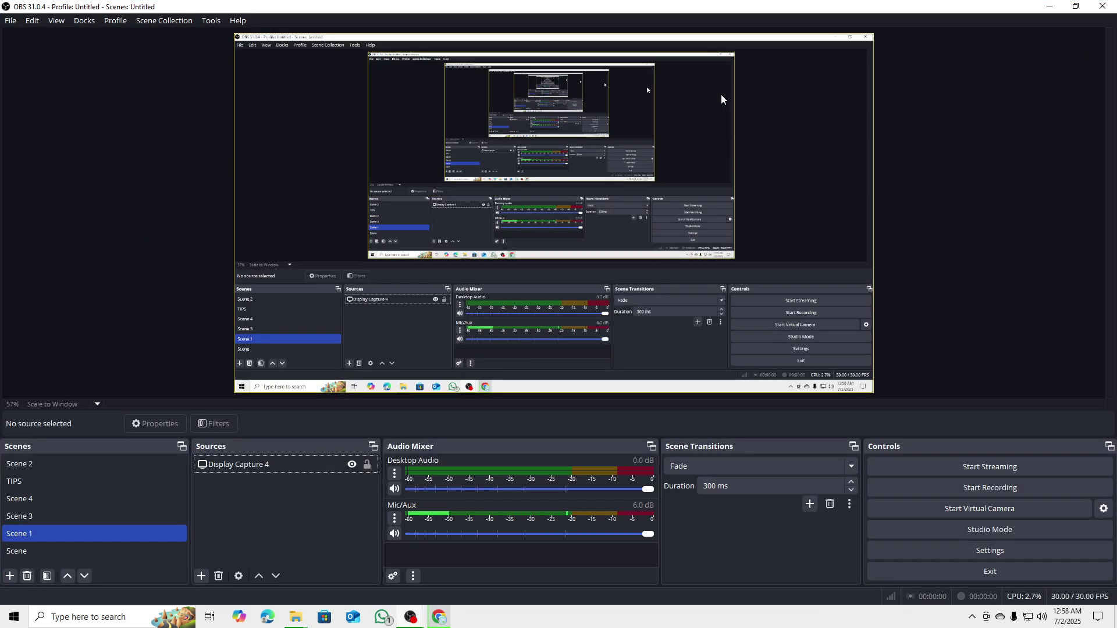
left_click(1076, 6)
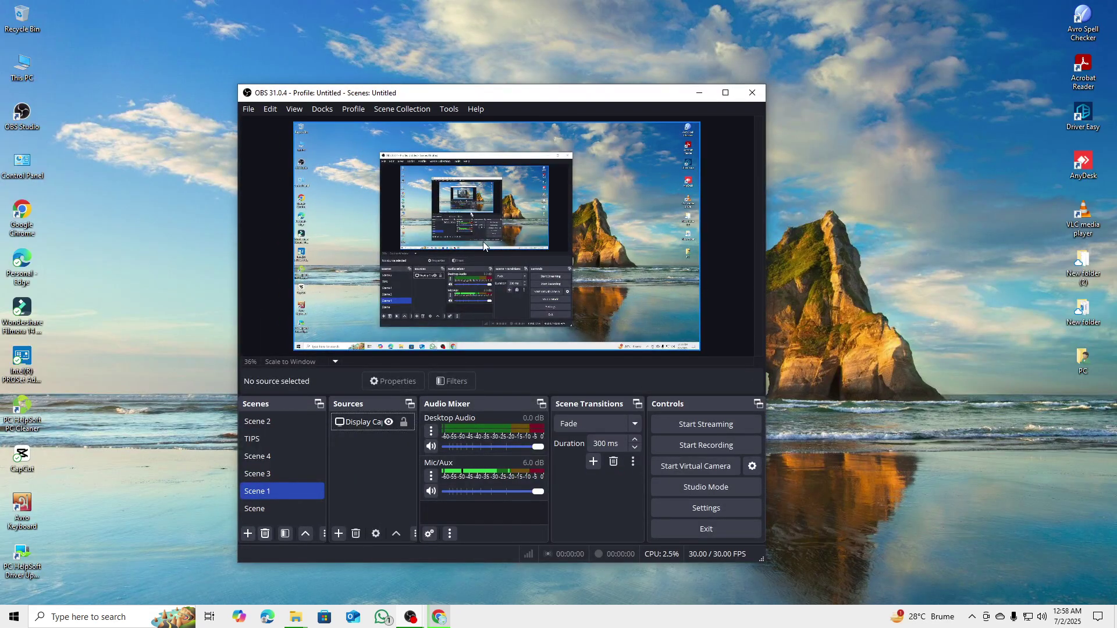
left_click_drag(527, 96, 605, 151)
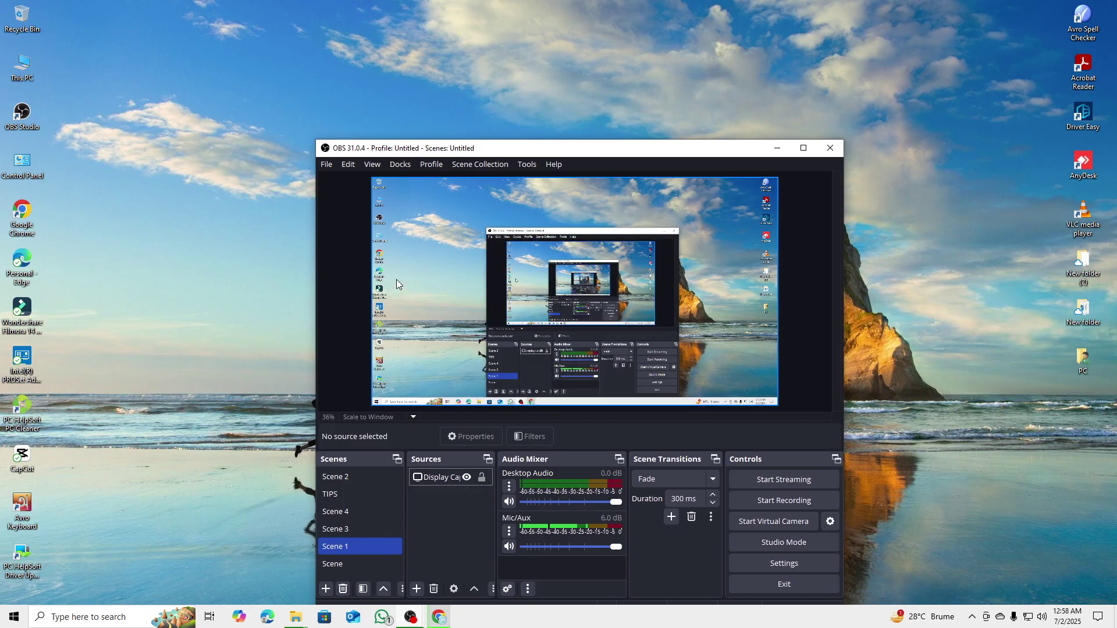
left_click(248, 236)
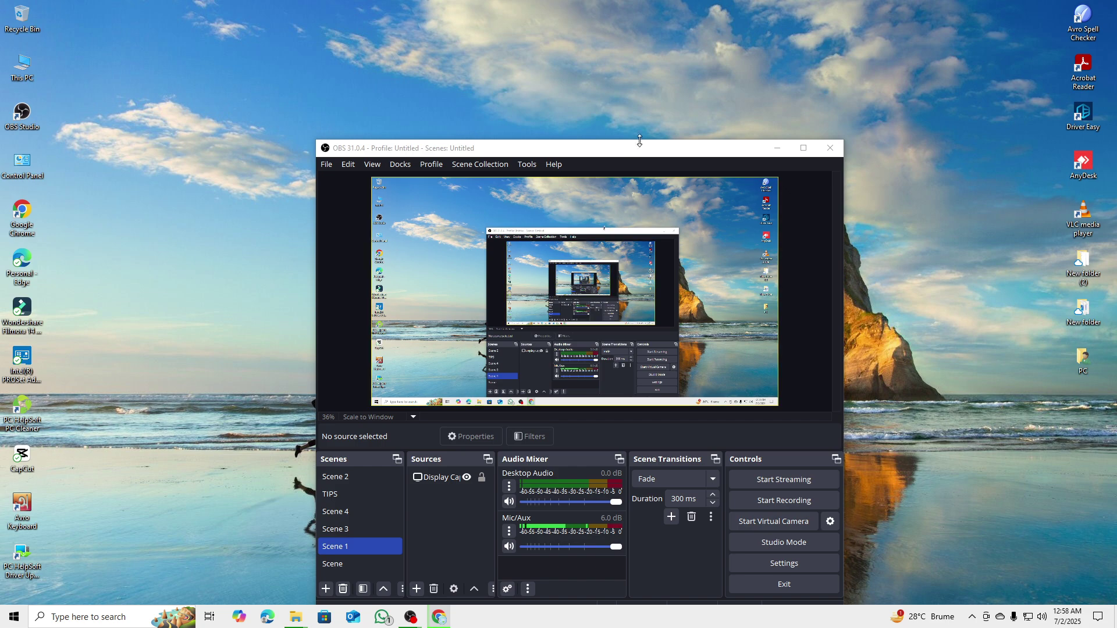
left_click_drag(640, 152, 646, 114)
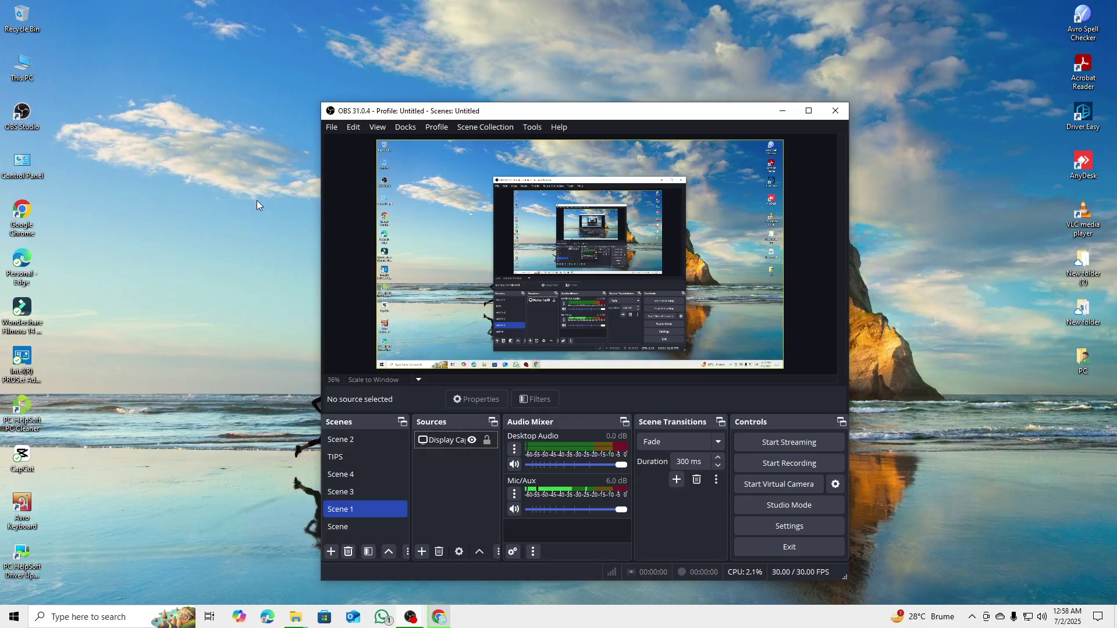
right_click(893, 15)
left_click(924, 50)
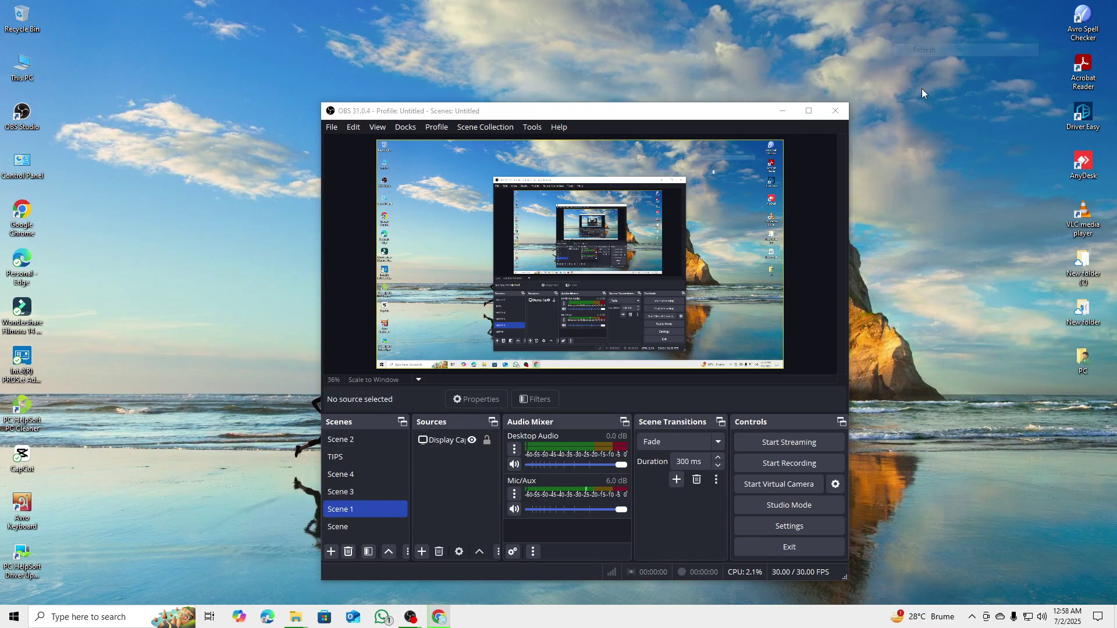
left_click(668, 532)
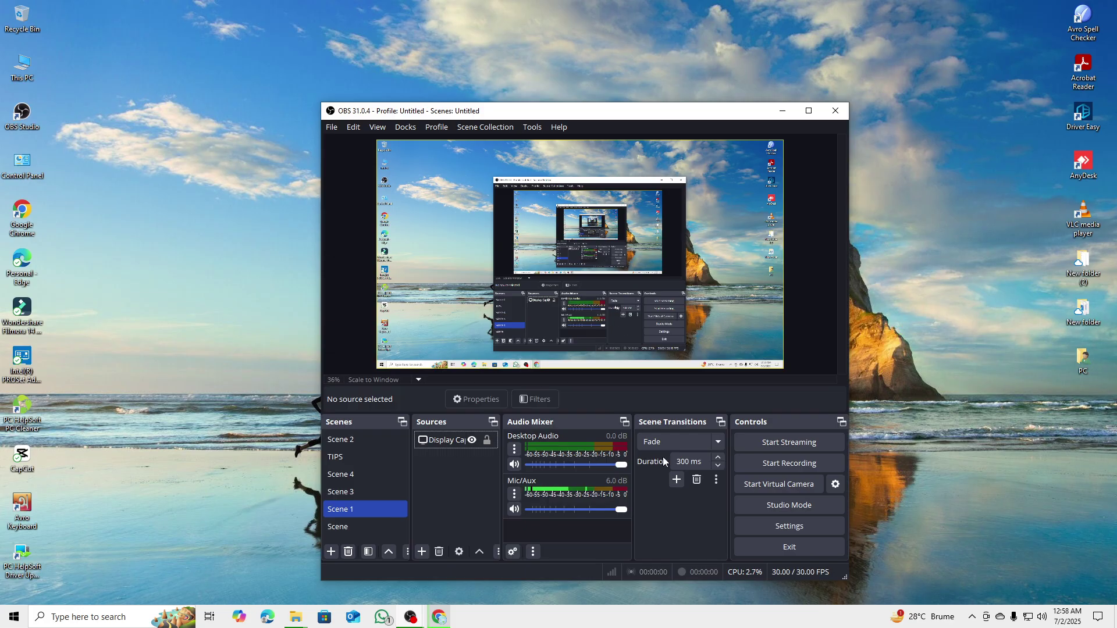
Step: Close the OBS Studio window that holds the Scene 1 display capture
left_click(835, 111)
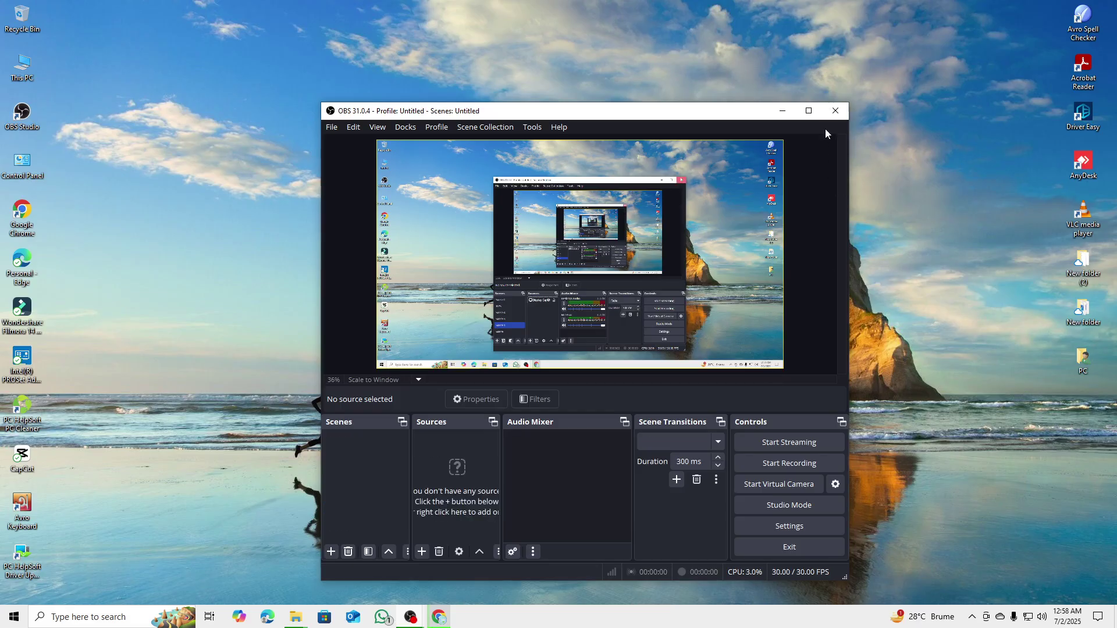
mouse_move(411, 620)
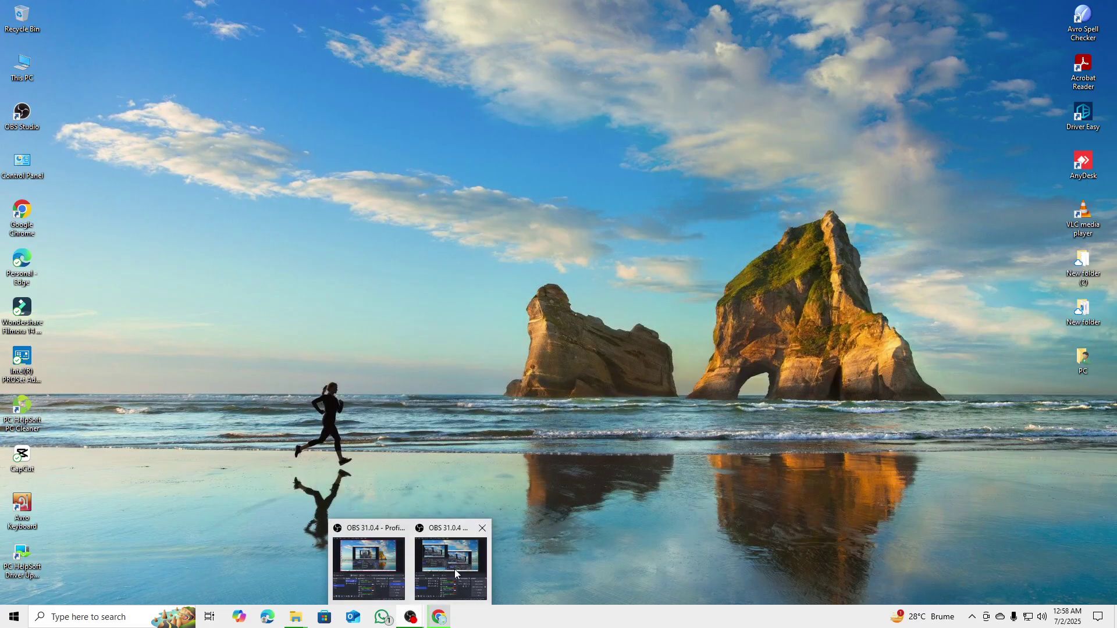